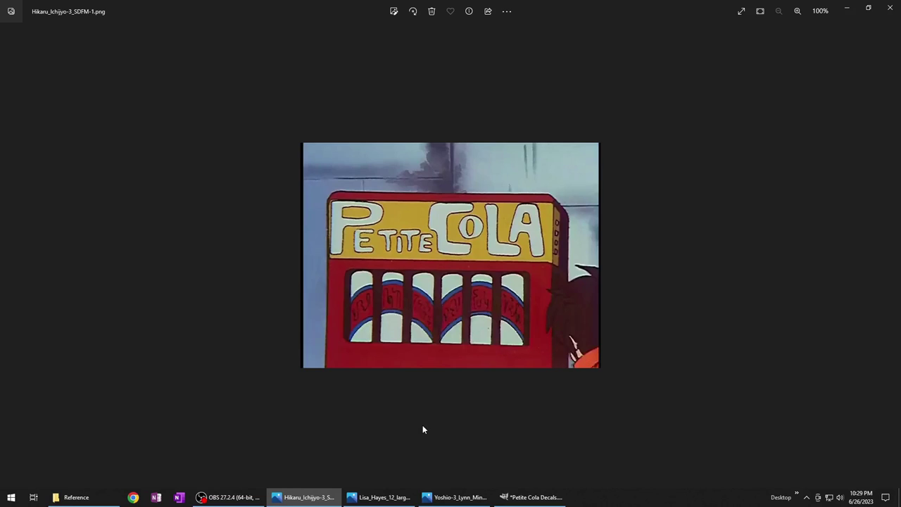
Step: View the Lisa_Hayes_12_large.jpg and Yoshio-3_Lynn_Minmay-3_SDFM-1.png reference stills, enlarging the second to inspect its vending machine
left_click(402, 497)
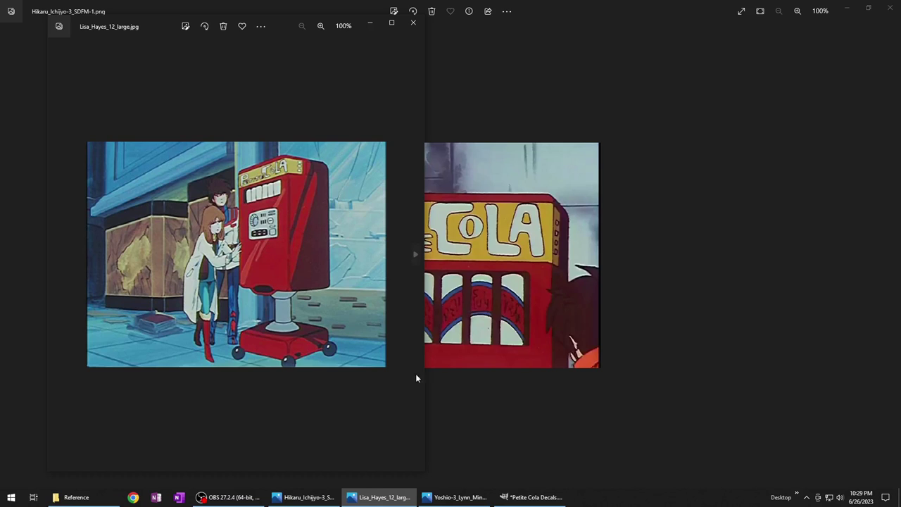
left_click(459, 499)
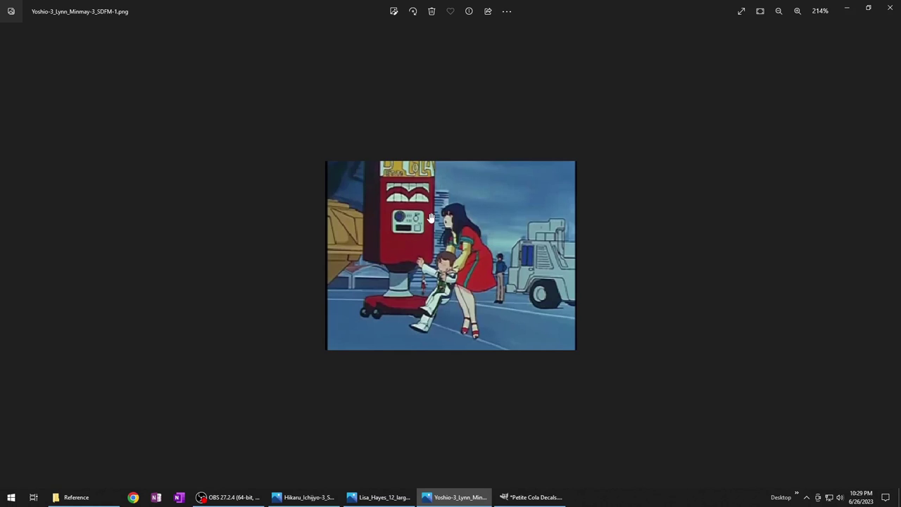
scroll(425, 216, "up", 5)
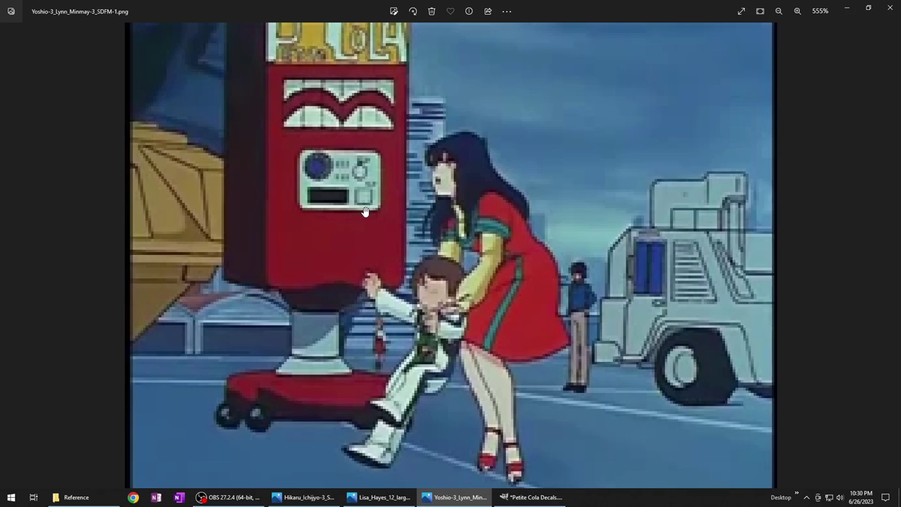
scroll(480, 448, "down", 1)
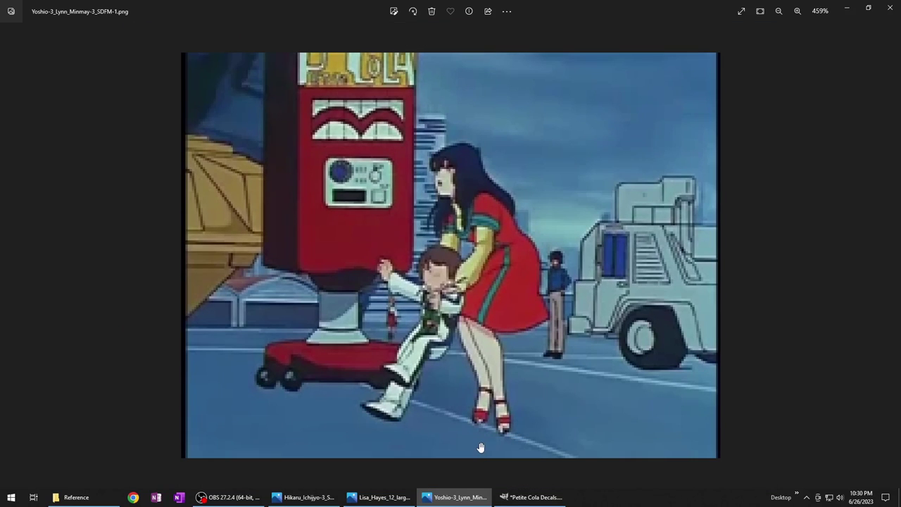
Step: Switch to the Petite Cola Decals image in GIMP and show both Hikaru_Ichijyo-3_SDFM-1.png reference layers
left_click(502, 497)
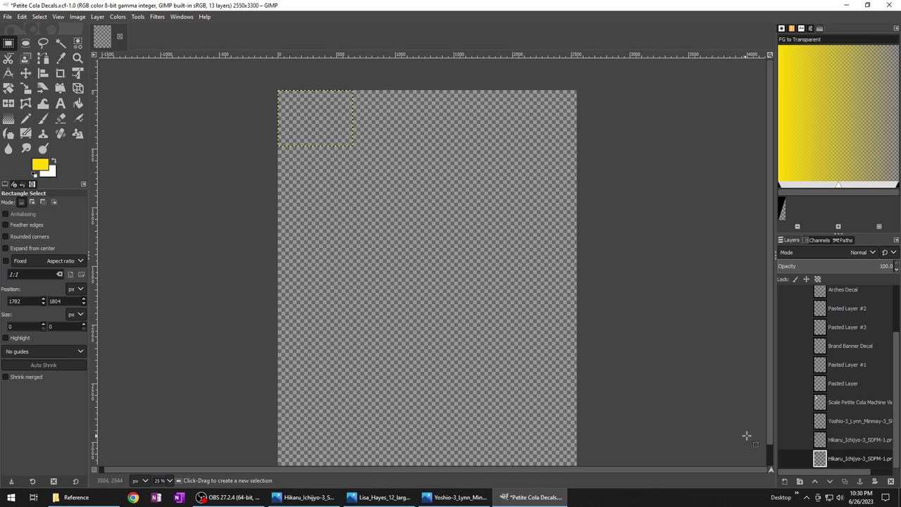
left_click(785, 458)
scroll(389, 180, "up", 1)
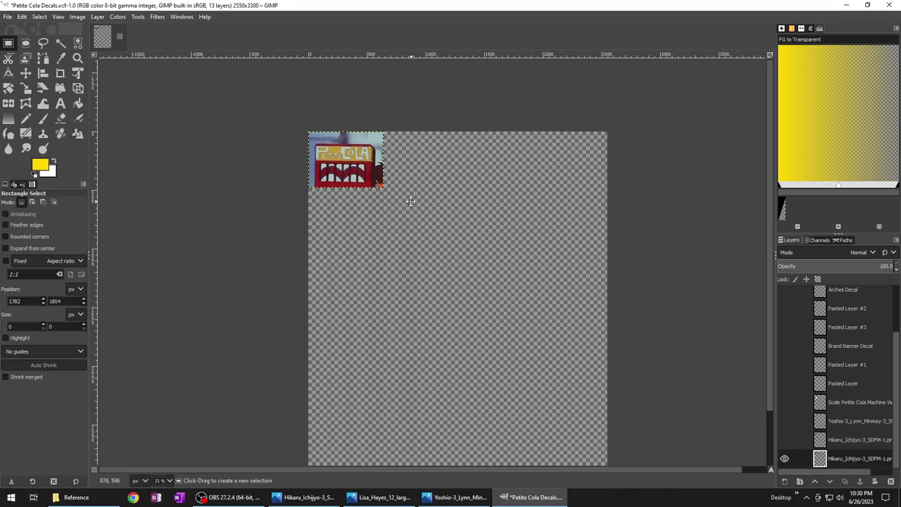
scroll(356, 160, "up", 4)
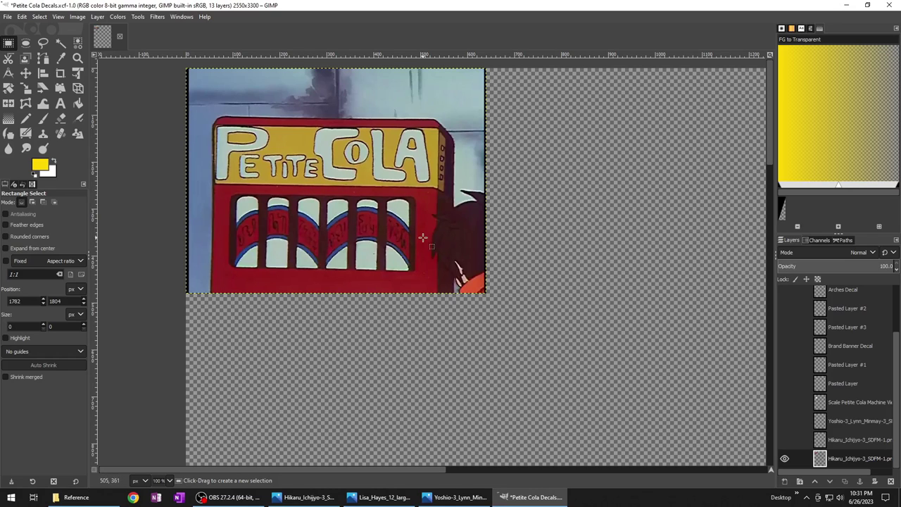
left_click(785, 440)
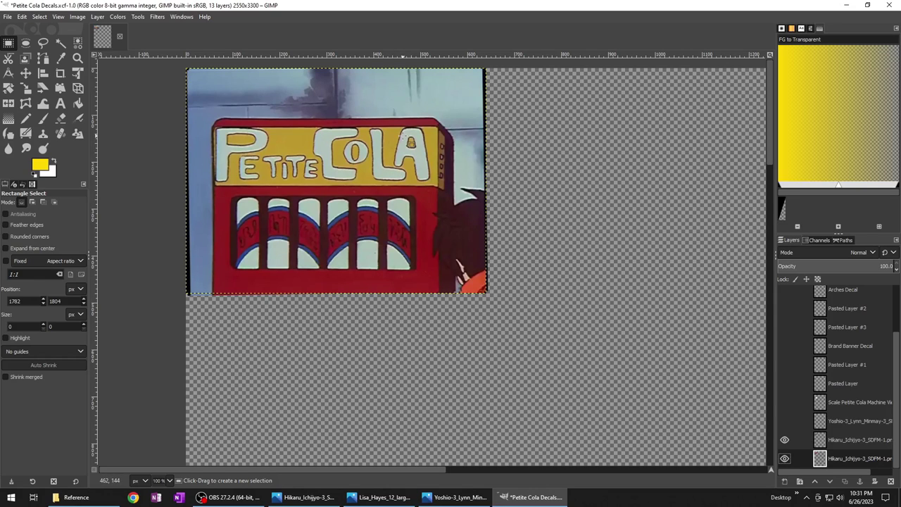
Step: Show the Yoshio-3_Lynn_Minmay-3_SDFM-1 reference layer and inspect its vending machine up close
left_click(784, 420)
scroll(543, 190, "up", 2)
scroll(544, 191, "right", 2)
scroll(543, 190, "right", 1)
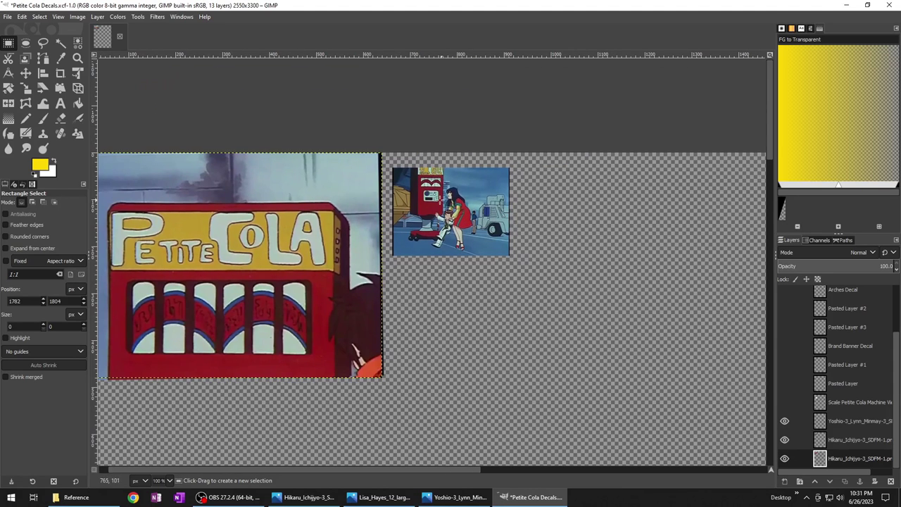
scroll(444, 201, "up", 3, "ctrl")
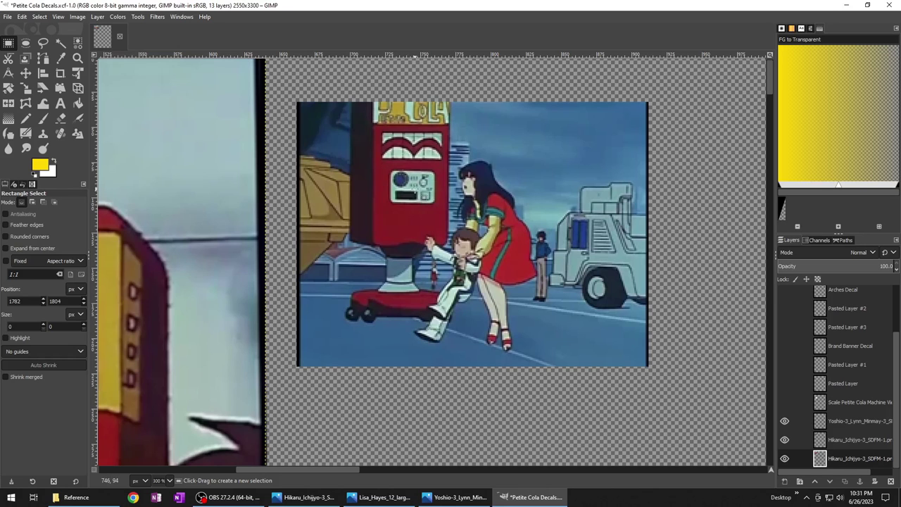
scroll(439, 205, "down", 3, "ctrl")
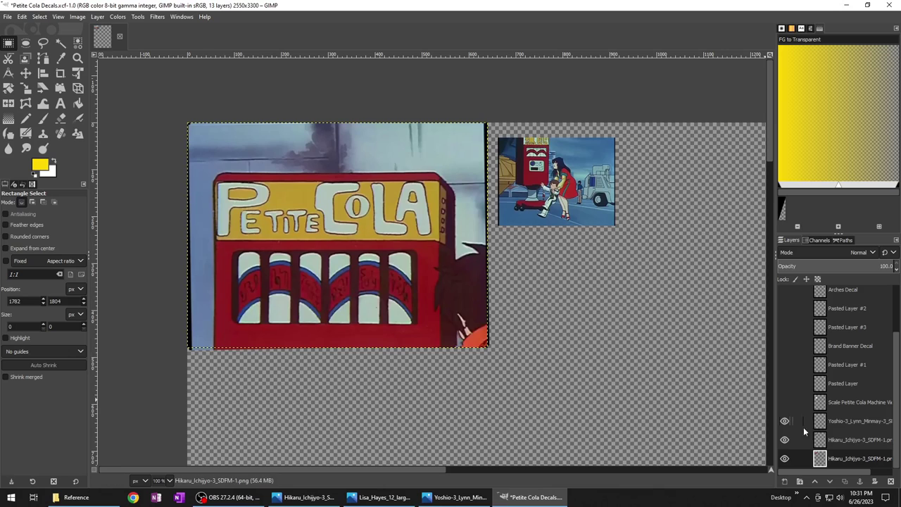
Step: Show the Scale Petite Cola Machine View layer and view the whole line drawing below the reference image
left_click(784, 402)
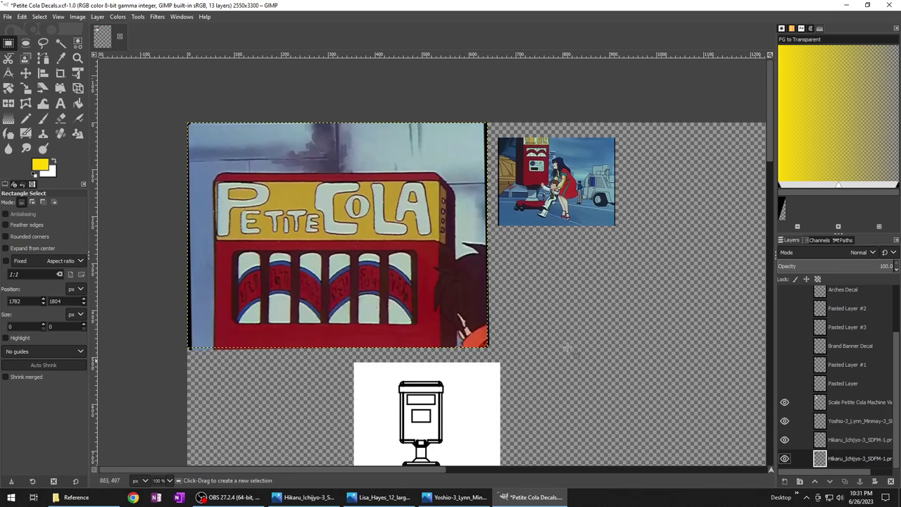
scroll(494, 255, "down", 2)
scroll(494, 255, "right", 1)
scroll(494, 255, "down", 1)
scroll(494, 255, "right", 1)
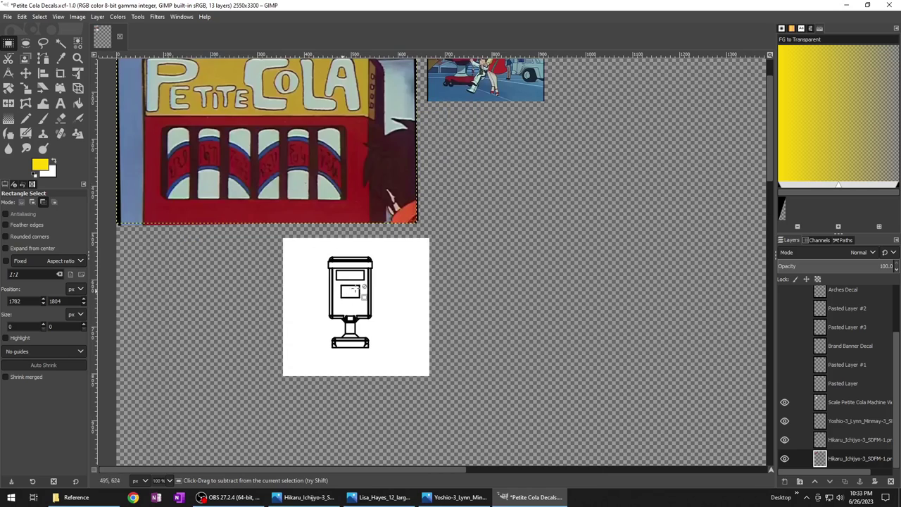
scroll(362, 345, "up", 1)
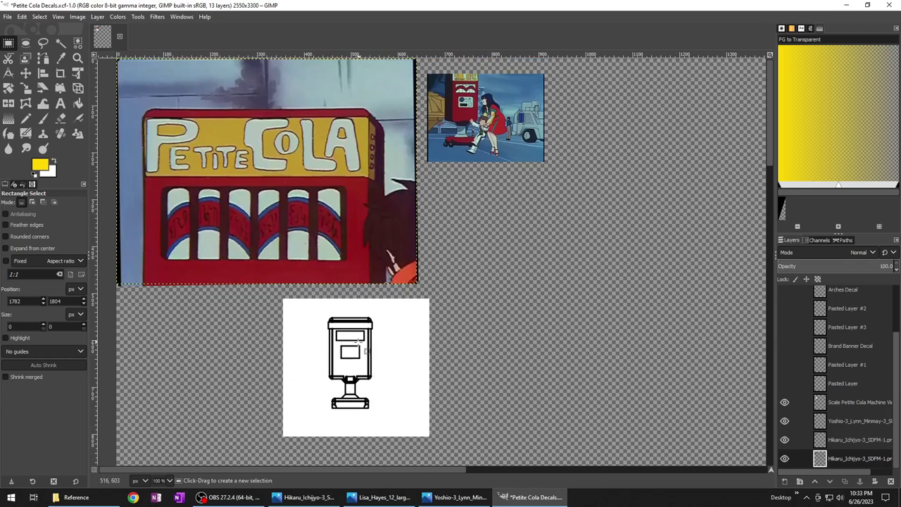
Step: Compare the machine header in the large reference layer with the scale drawing and the Lisa_Hayes_12_large.jpg still
scroll(362, 345, "up", 1, "ctrl")
scroll(422, 331, "left", 2)
scroll(472, 352, "up", 2)
scroll(472, 352, "left", 1)
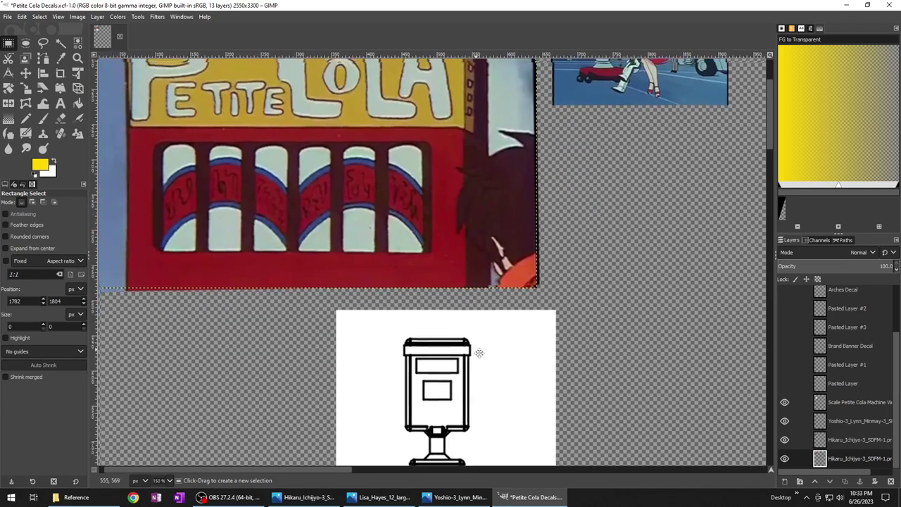
scroll(470, 368, "up", 3)
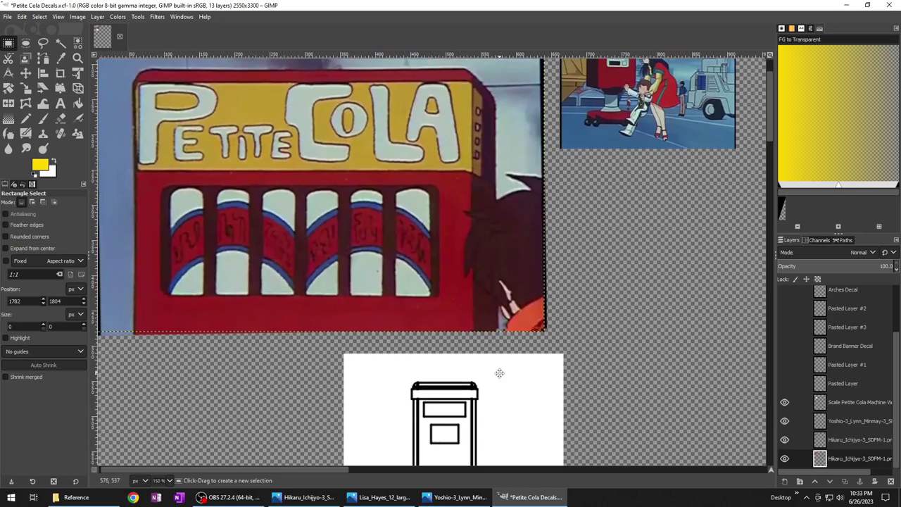
scroll(502, 449, "down", 3)
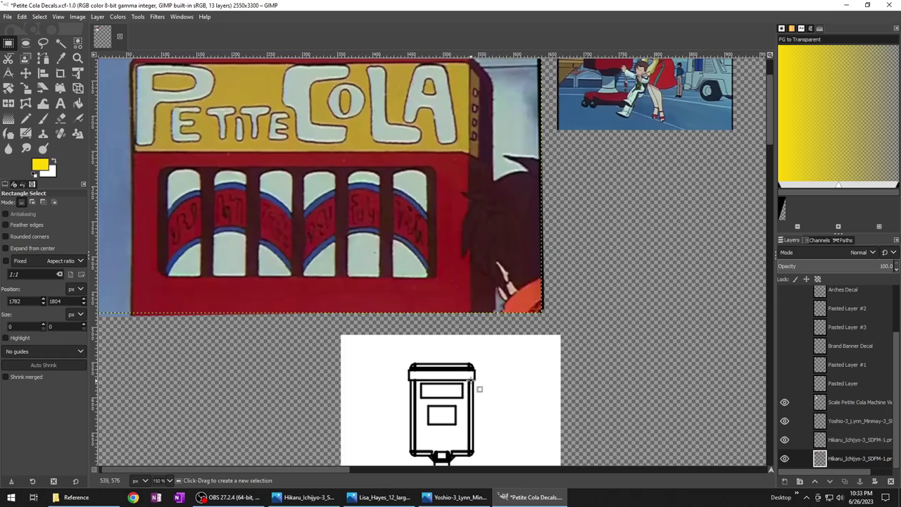
scroll(481, 376, "up", 1)
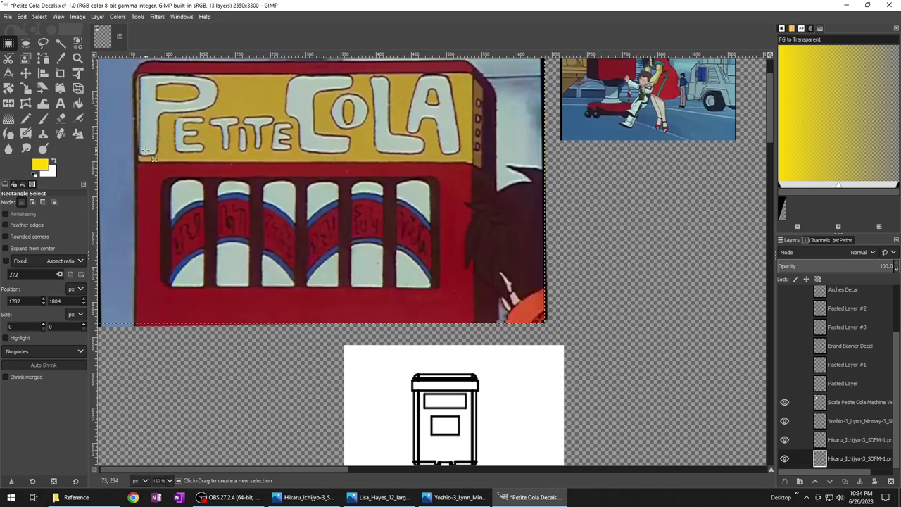
left_click(380, 498)
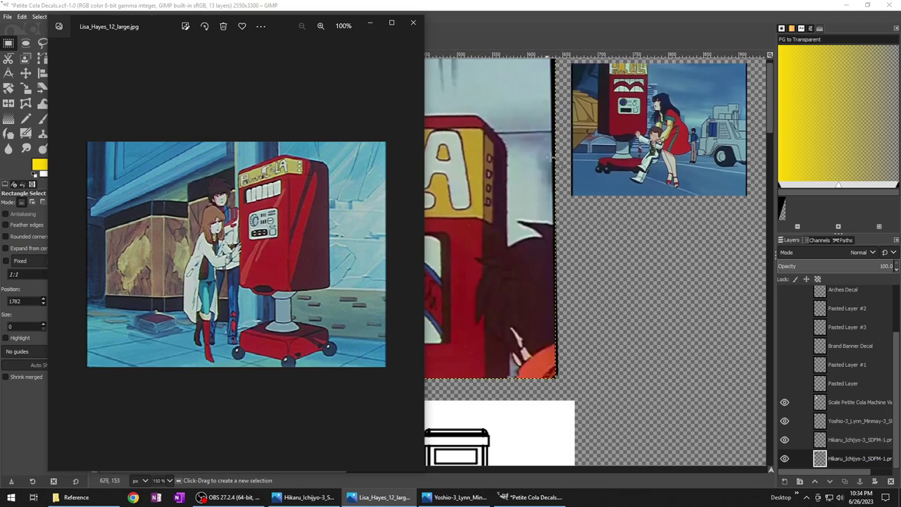
left_click(533, 75)
scroll(533, 76, "left", 5)
left_click(380, 497)
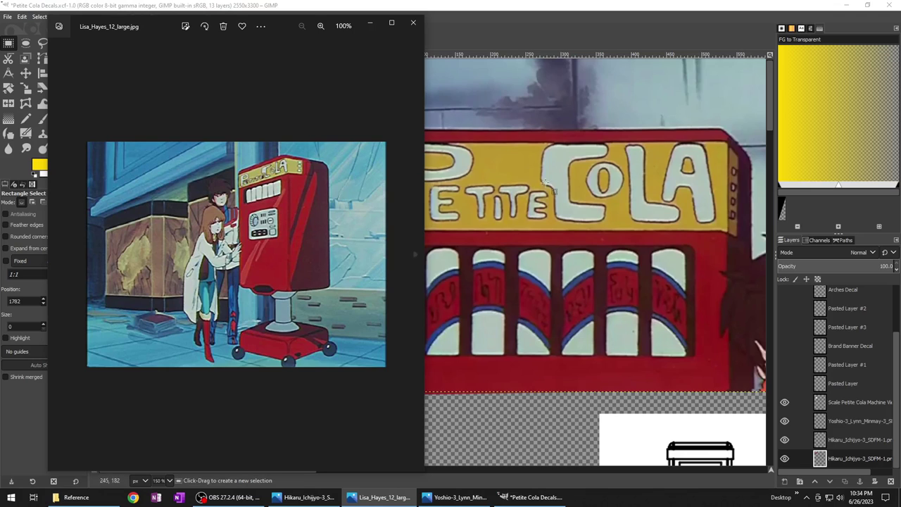
left_click(640, 184)
Step: Examine the header and front panel outlines of the scale drawing against the large machine reference
scroll(585, 218, "down", 3)
scroll(476, 168, "right", 5)
scroll(476, 168, "up", 1)
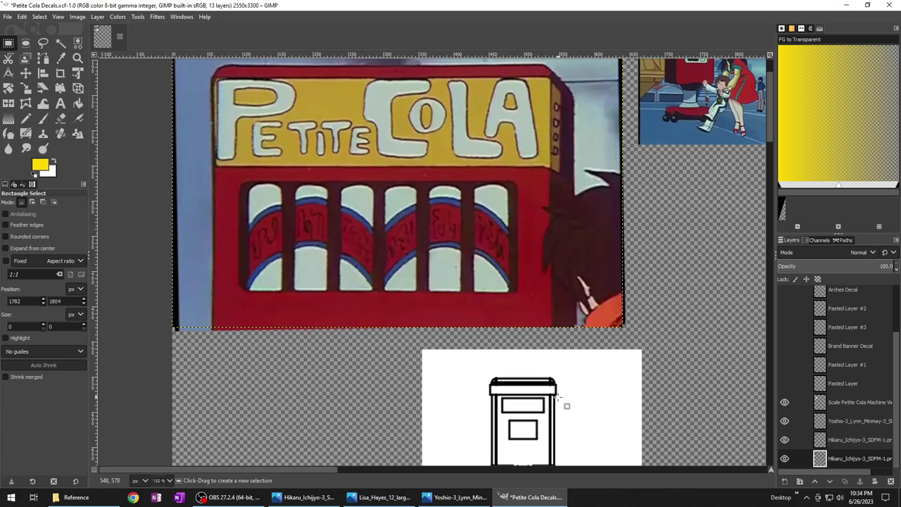
scroll(579, 402, "down", 2)
scroll(549, 352, "right", 1)
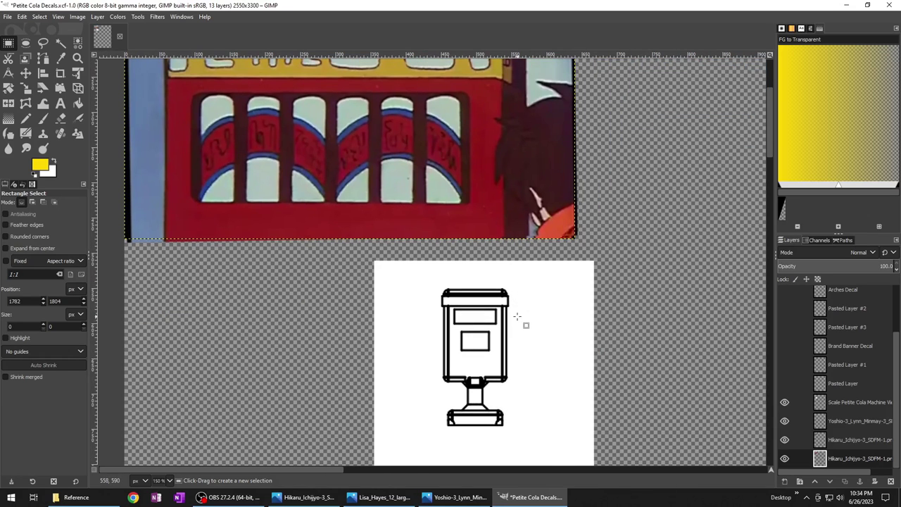
scroll(515, 320, "up", 1)
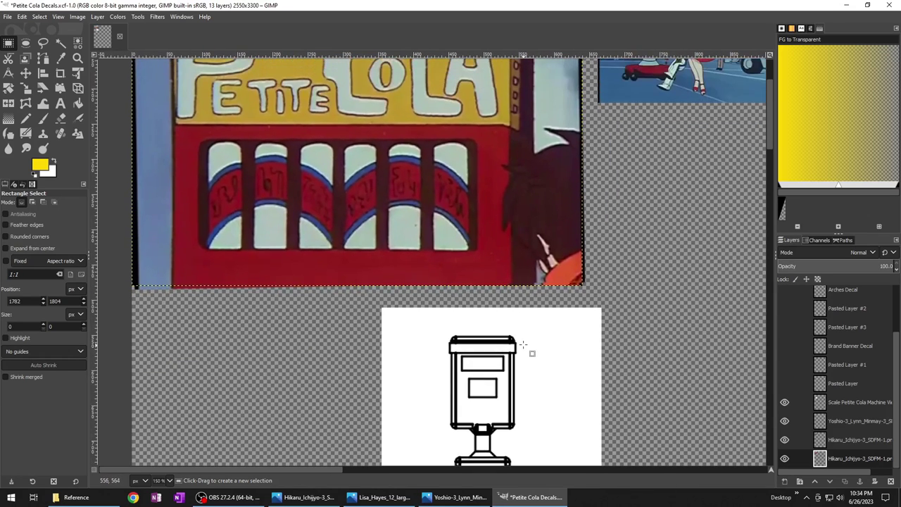
scroll(535, 368, "down", 1)
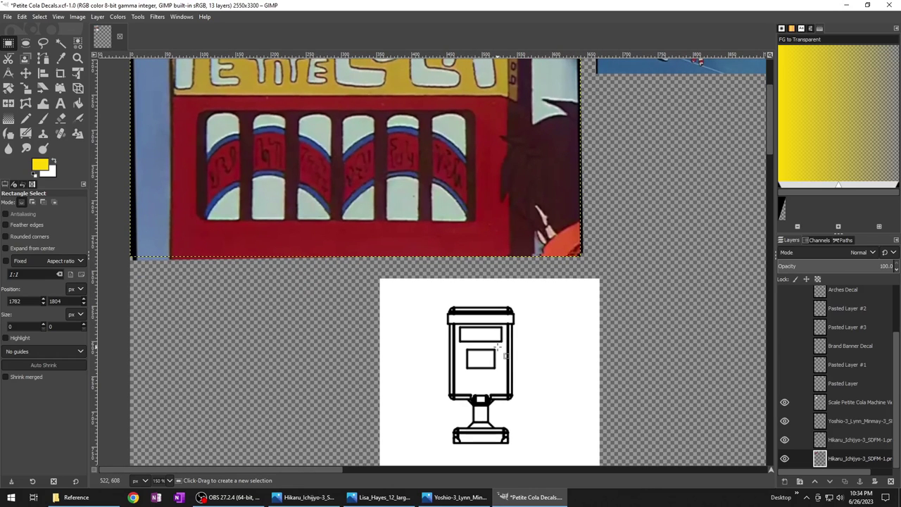
scroll(474, 334, "up", 1)
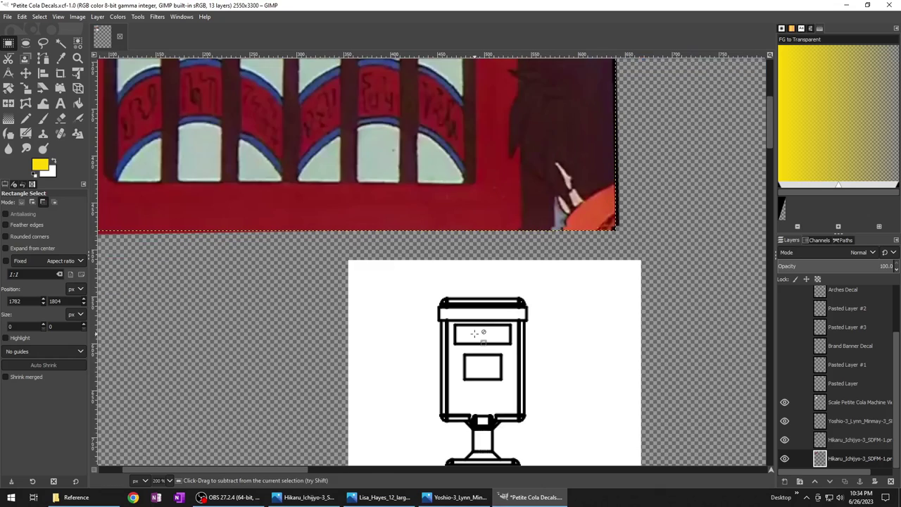
scroll(475, 333, "down", 2)
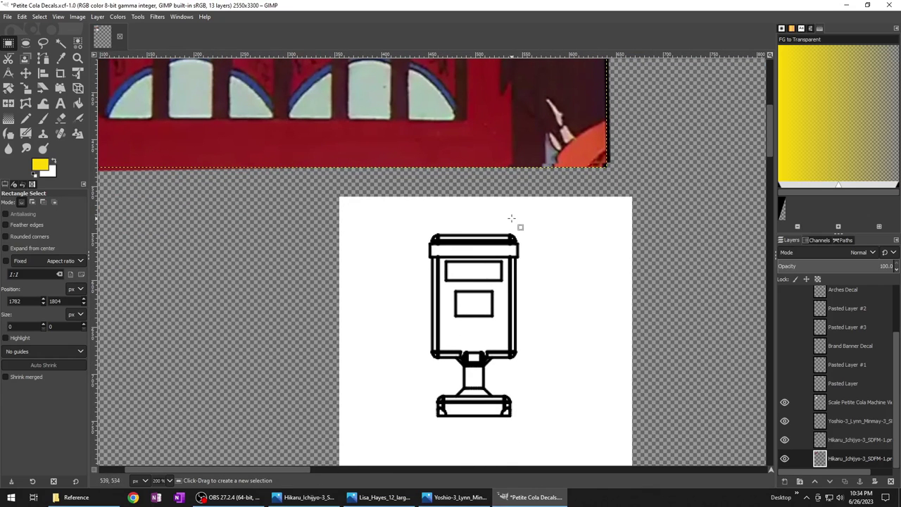
Step: Show the Pasted Layer with the small Petite Cola banner and compare it with the large reference image
scroll(518, 261, "up", 3)
scroll(518, 260, "down", 2)
scroll(524, 273, "up", 1)
scroll(525, 273, "up", 2)
scroll(581, 310, "down", 2)
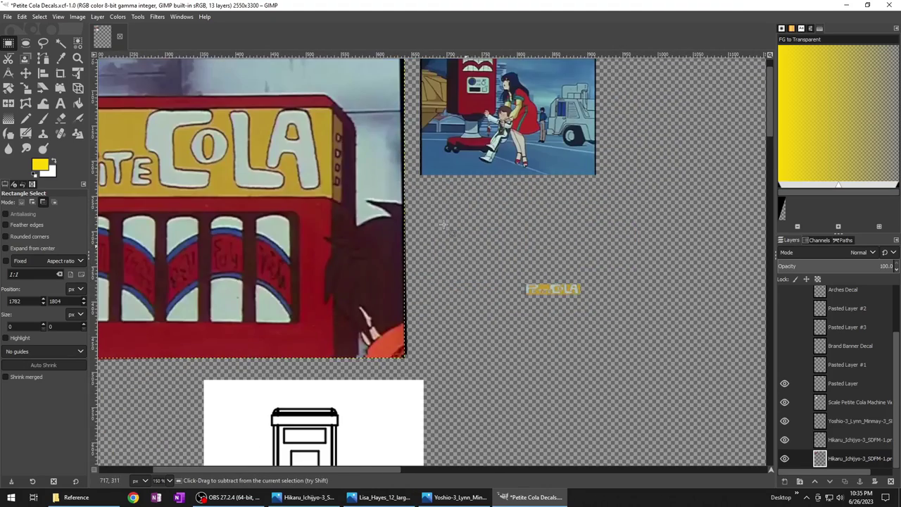
scroll(485, 254, "left", 5)
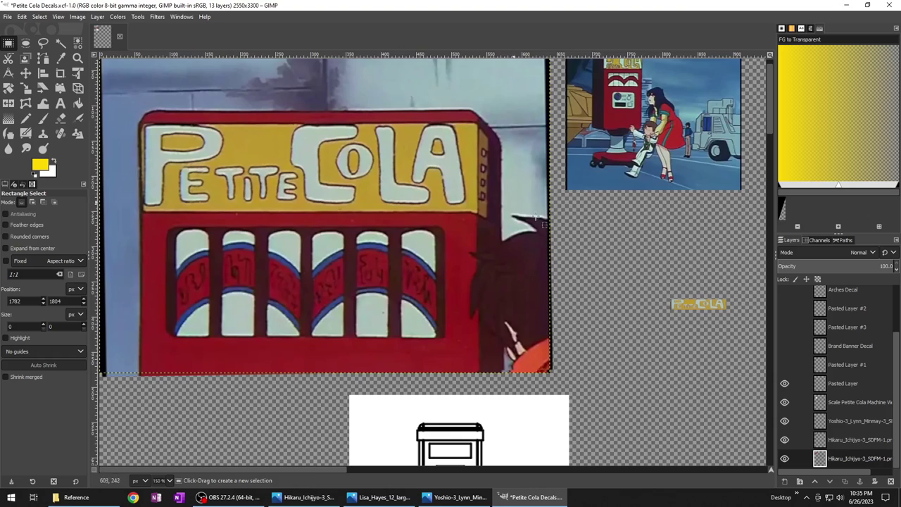
scroll(486, 225, "right", 6)
scroll(465, 250, "down", 1)
scroll(517, 335, "down", 4)
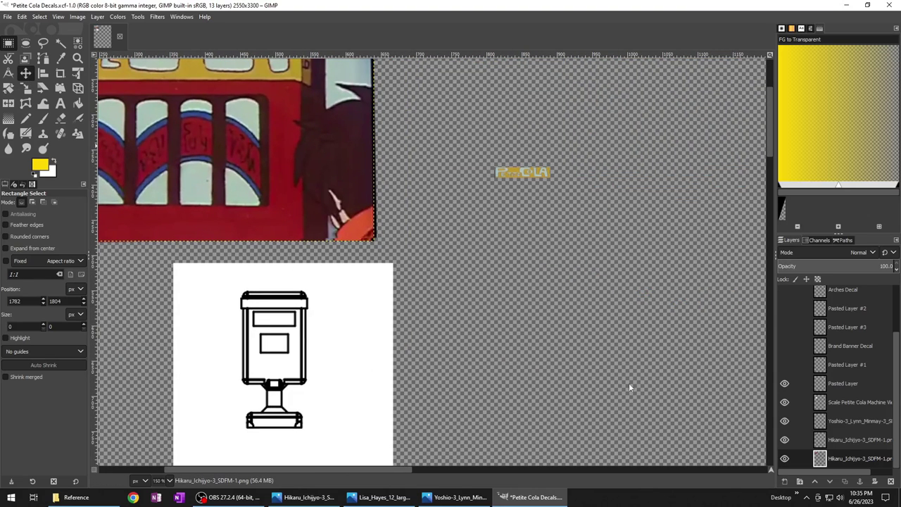
Step: Move the Scale Petite Cola Machine View layer under the small banner so the banner sits centred in the machine's header
key("m")
left_click(845, 406)
left_click_drag(269, 369, 518, 238)
scroll(533, 150, "up", 2)
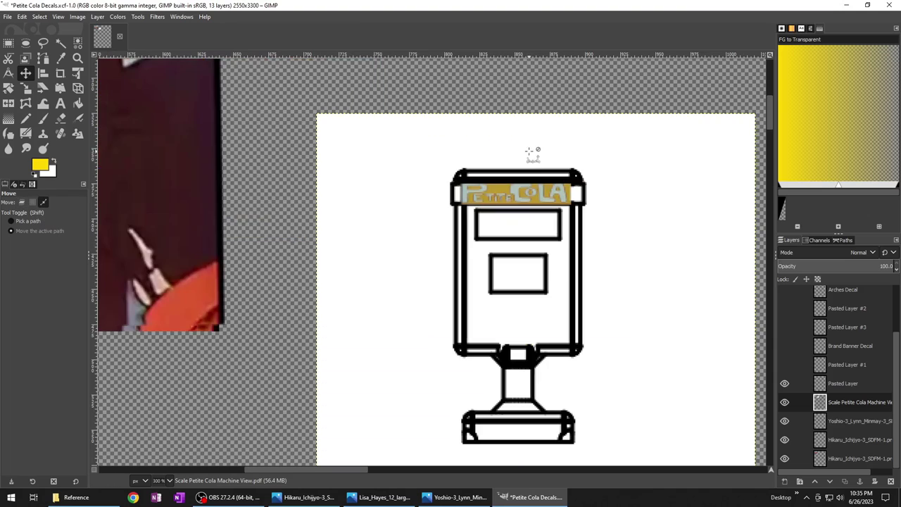
left_click_drag(635, 244, 627, 245)
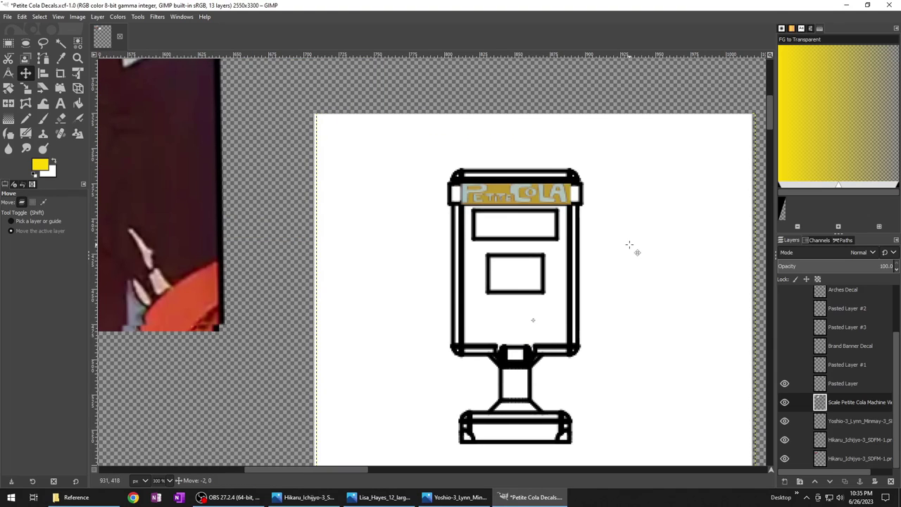
Step: Compare the banner's fit on the scale drawing with the header lettering in the large reference image
scroll(543, 258, "right", 4)
scroll(597, 252, "down", 2)
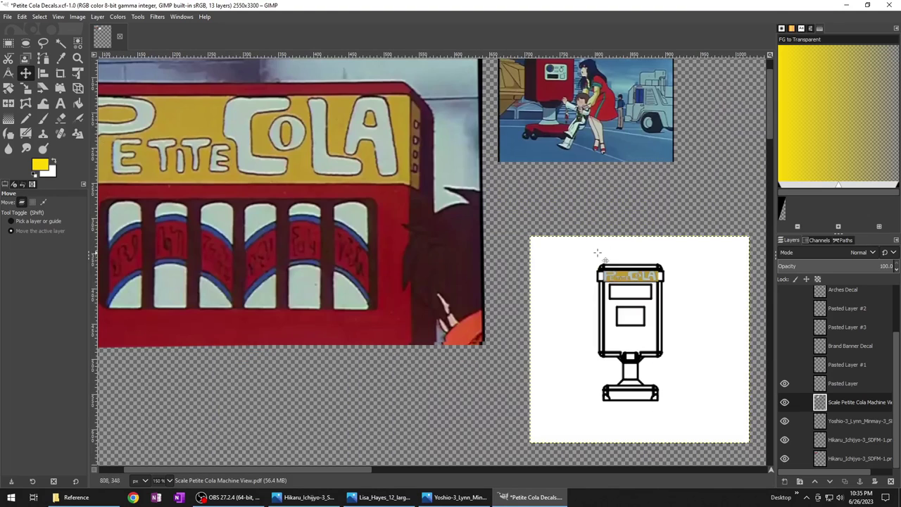
left_click_drag(556, 275, 622, 285)
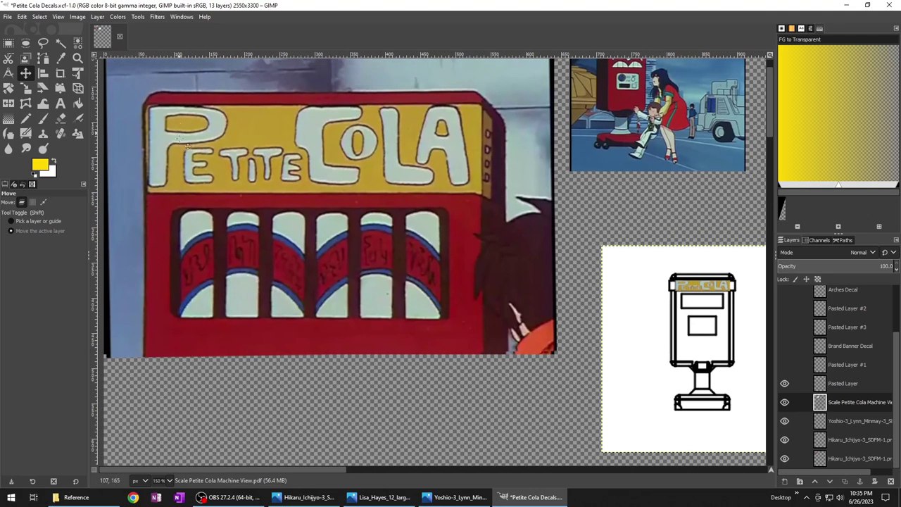
scroll(649, 290, "right", 2)
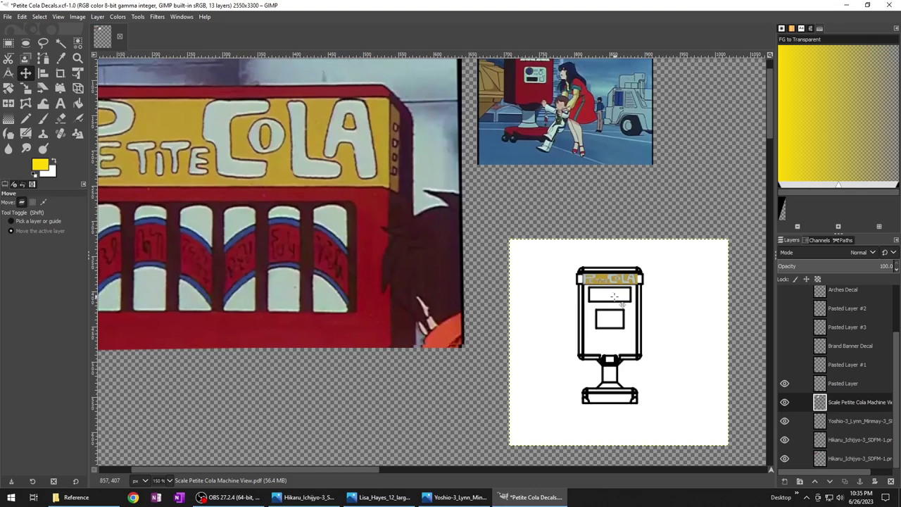
scroll(599, 293, "left", 1)
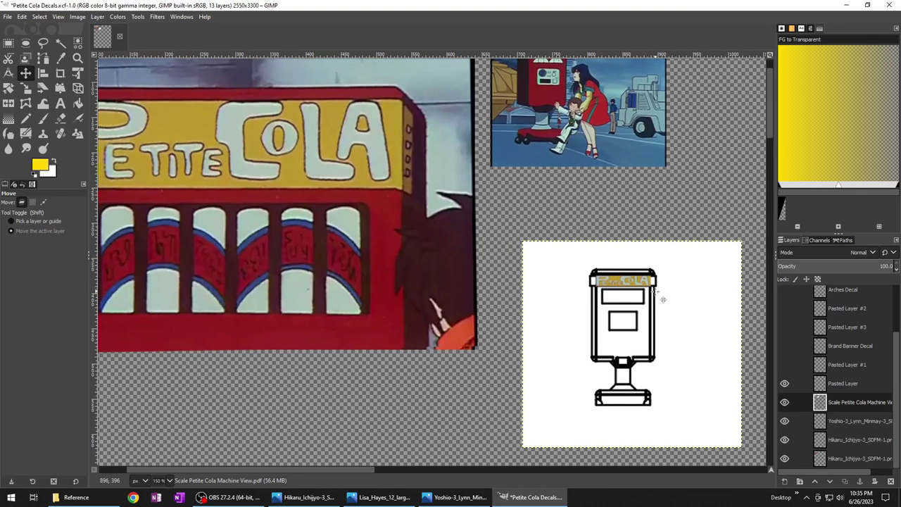
Step: Compare the small banner's width and position on the scale drawing with the full header in the large reference image
scroll(662, 290, "up", 4)
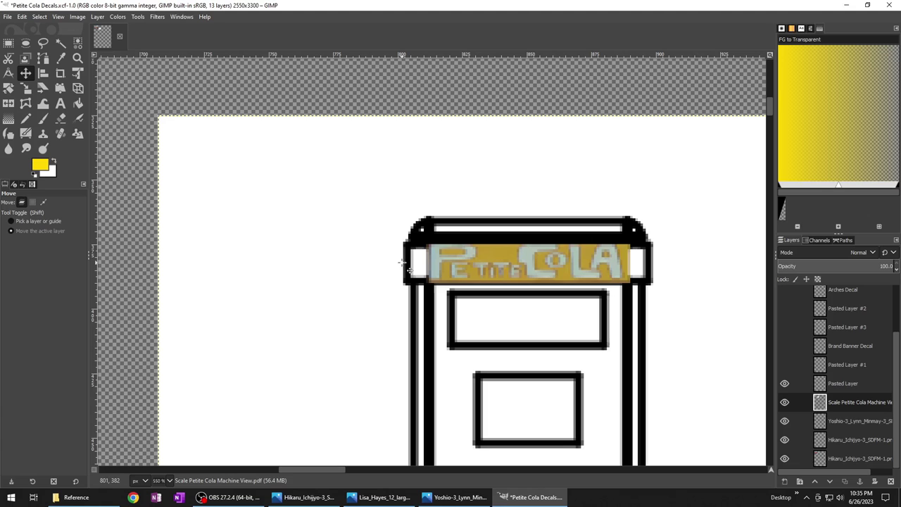
scroll(407, 269, "down", 4)
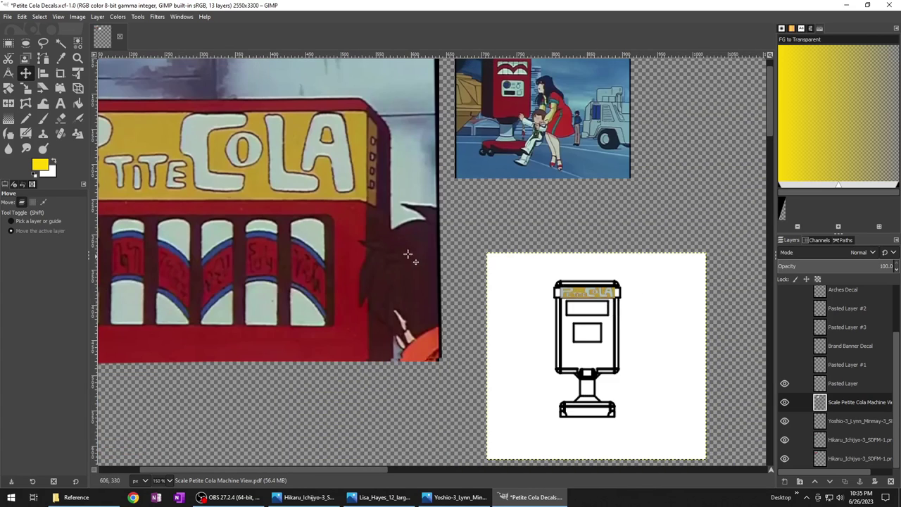
scroll(440, 266, "left", 5)
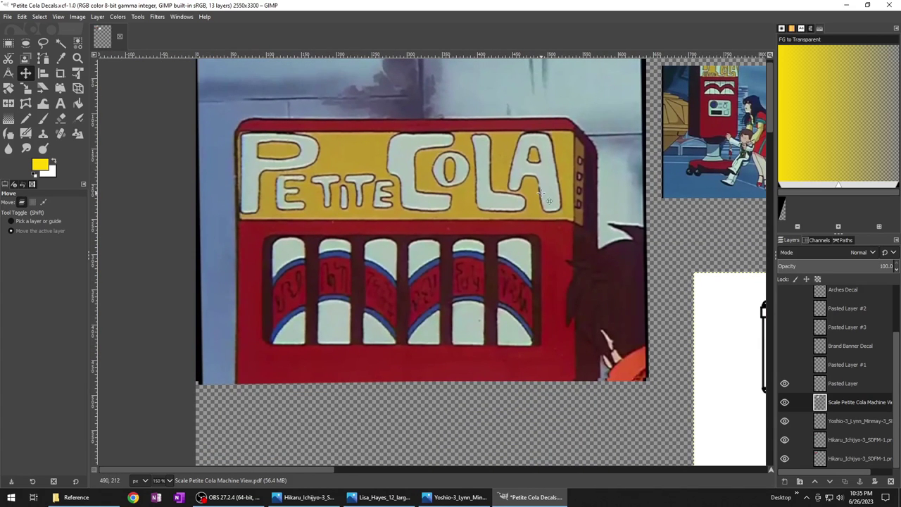
scroll(658, 330, "right", 4)
scroll(620, 321, "right", 3)
scroll(577, 308, "up", 3)
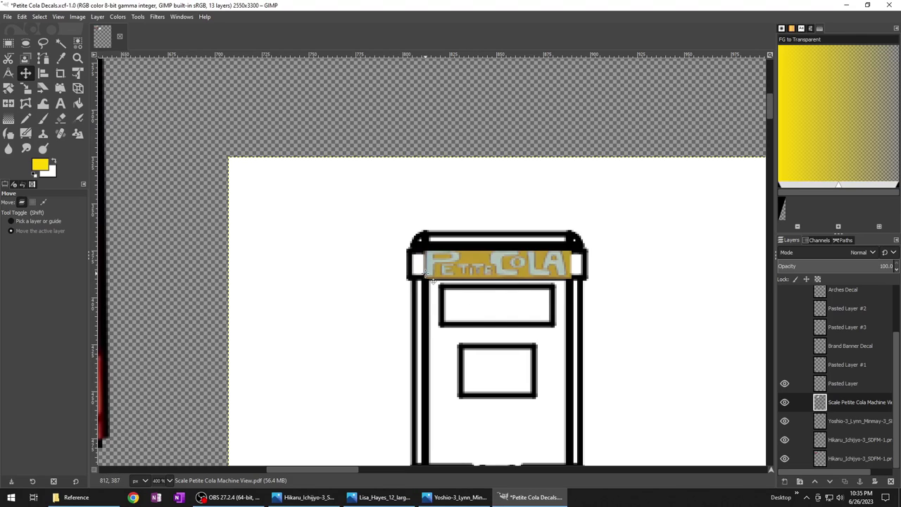
scroll(562, 275, "right", 2)
scroll(562, 274, "down", 1)
scroll(563, 280, "down", 4)
scroll(556, 260, "right", 1)
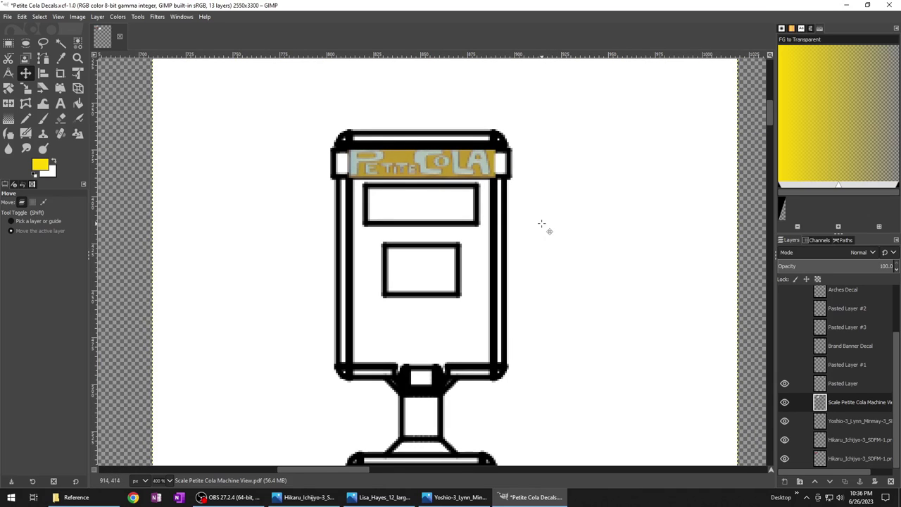
Step: Examine how the header and body edges of the scale drawing relate to the lettering in the large reference
scroll(708, 358, "down", 3)
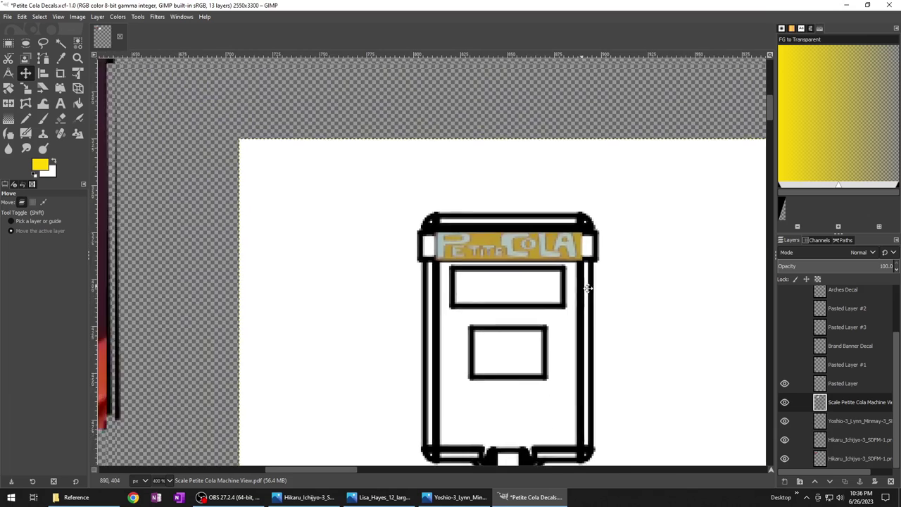
scroll(633, 310, "up", 1)
scroll(659, 316, "left", 1)
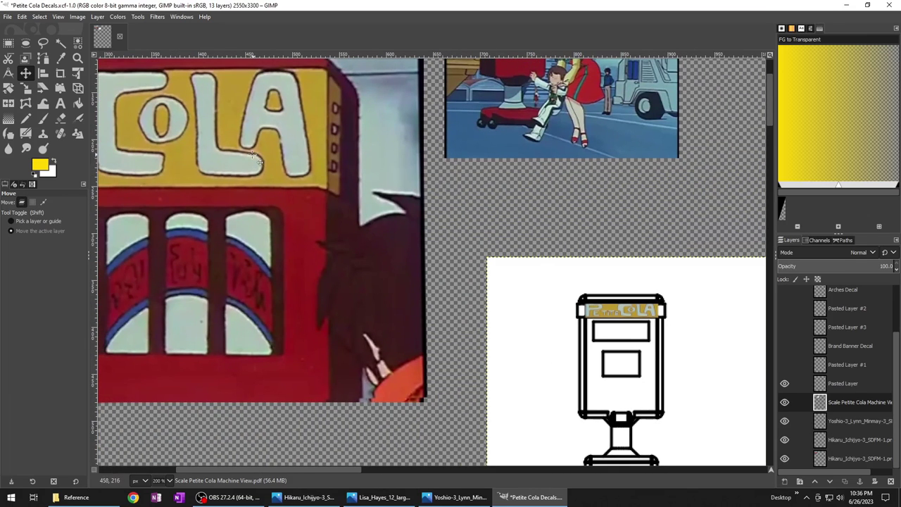
scroll(255, 156, "left", 5)
scroll(261, 155, "up", 2)
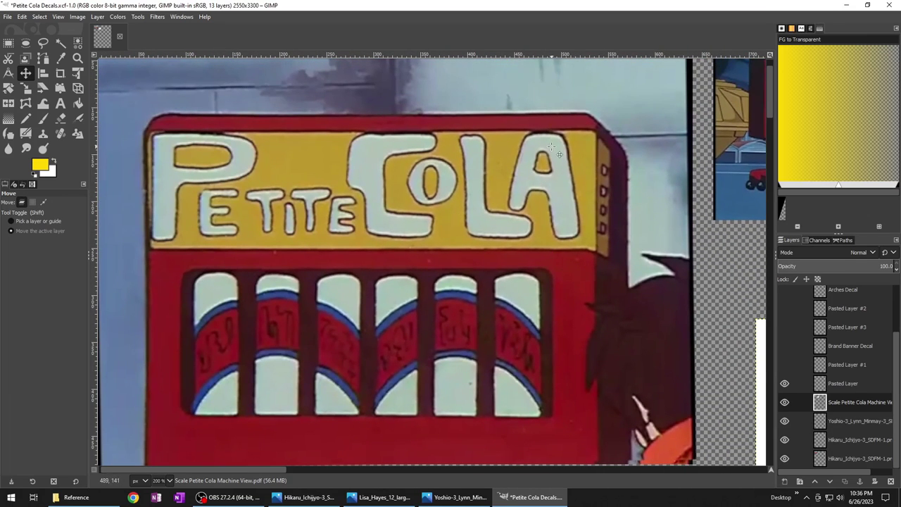
scroll(493, 239, "right", 7)
scroll(493, 240, "down", 4)
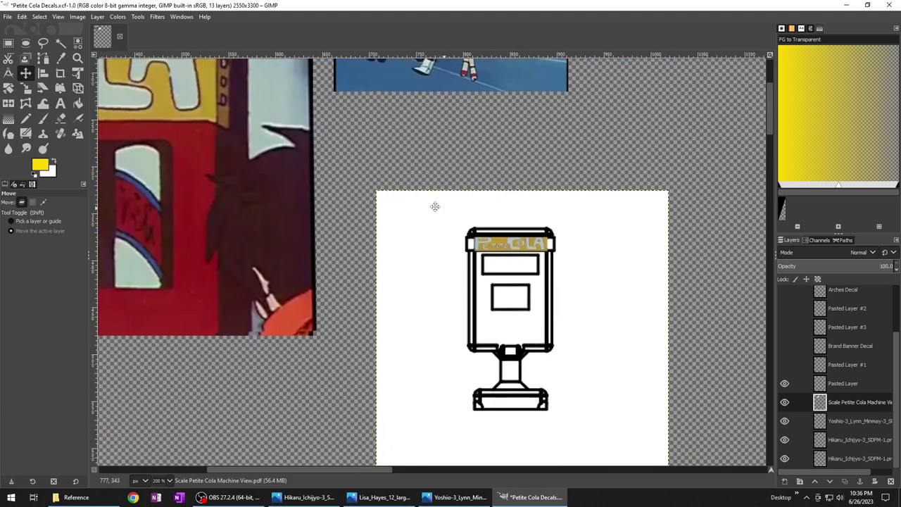
scroll(504, 243, "up", 1)
scroll(528, 250, "up", 1)
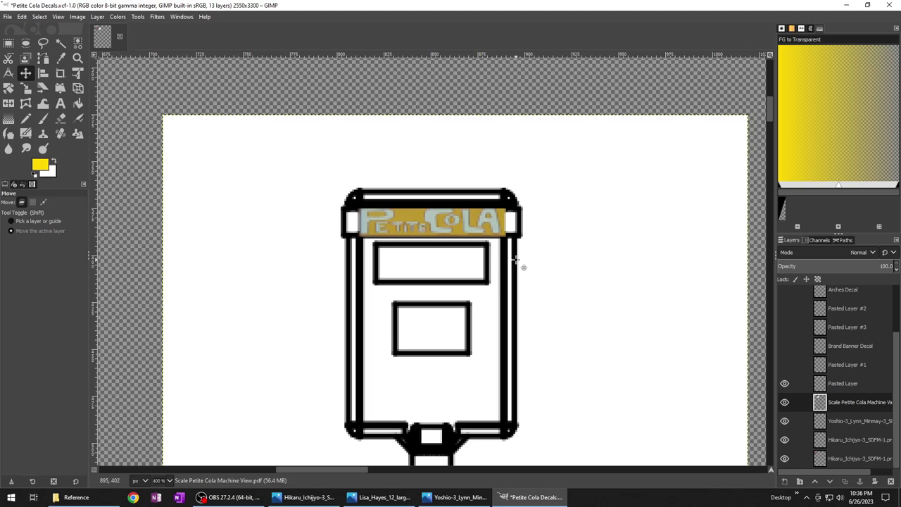
Step: Compare the header's side corners on the scale drawing with the angled side strip of the reference machine's header
scroll(430, 238, "left", 3)
scroll(430, 237, "up", 1)
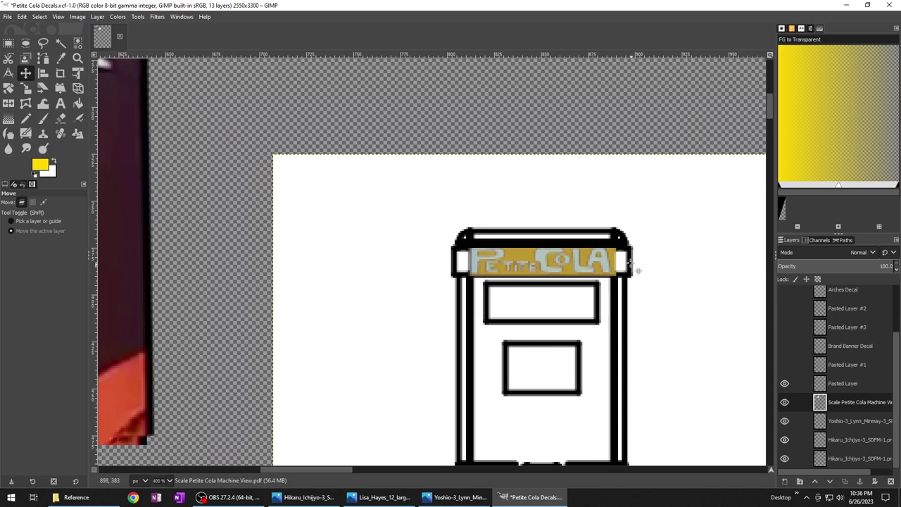
scroll(637, 300, "down", 2, "ctrl")
scroll(634, 292, "left", 4)
scroll(634, 293, "up", 1)
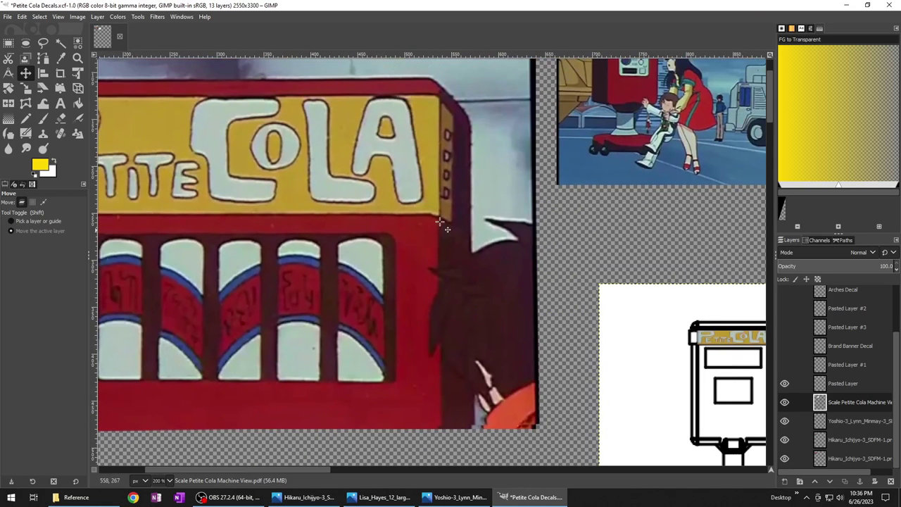
scroll(605, 282, "right", 2)
scroll(605, 281, "down", 1)
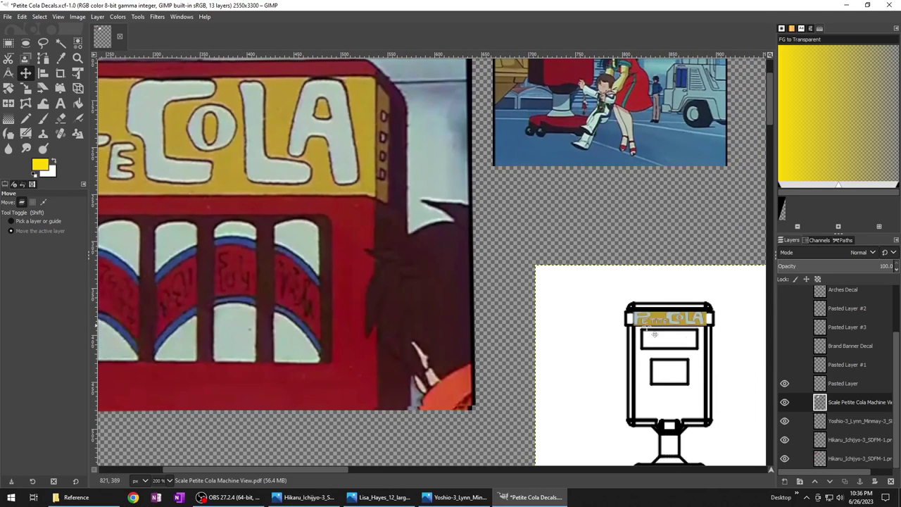
scroll(633, 324, "right", 4)
scroll(634, 324, "down", 1)
scroll(576, 304, "up", 3, "ctrl")
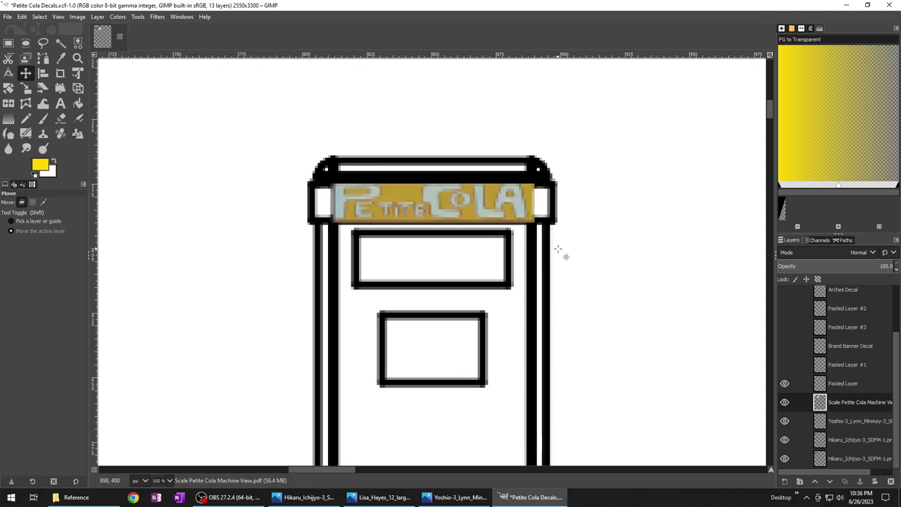
scroll(557, 250, "down", 2, "ctrl")
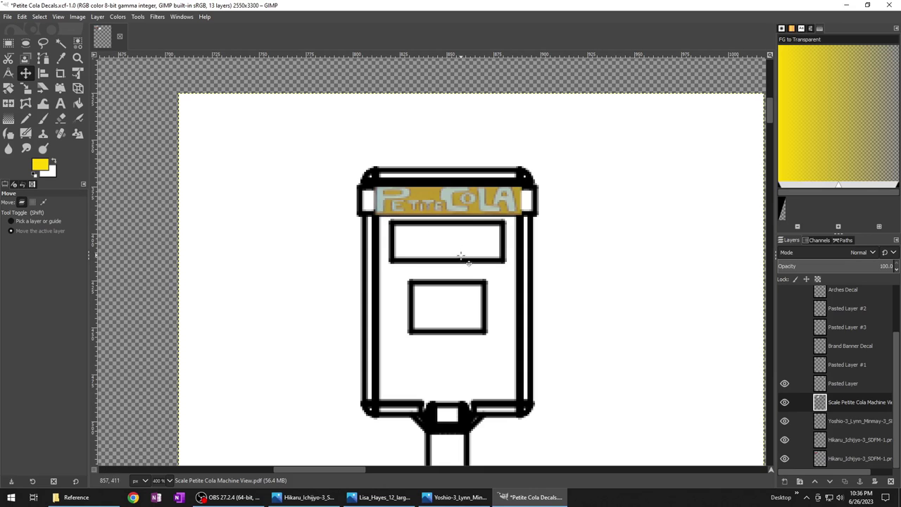
Step: Show the Pasted Layer #1 and Brand Banner Decal layers with the pixel-drawn Petite Cola banners over the scale drawing
scroll(463, 254, "down", 5)
scroll(470, 254, "down", 1)
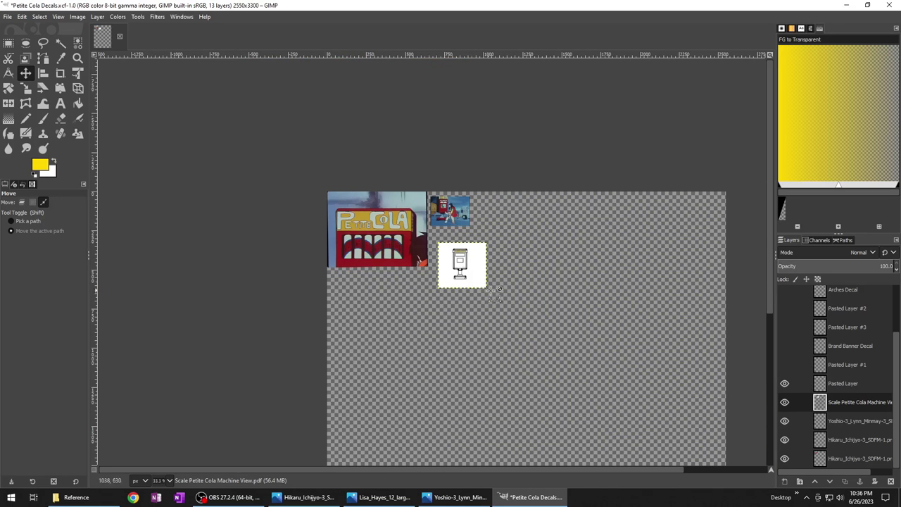
scroll(453, 302, "down", 1)
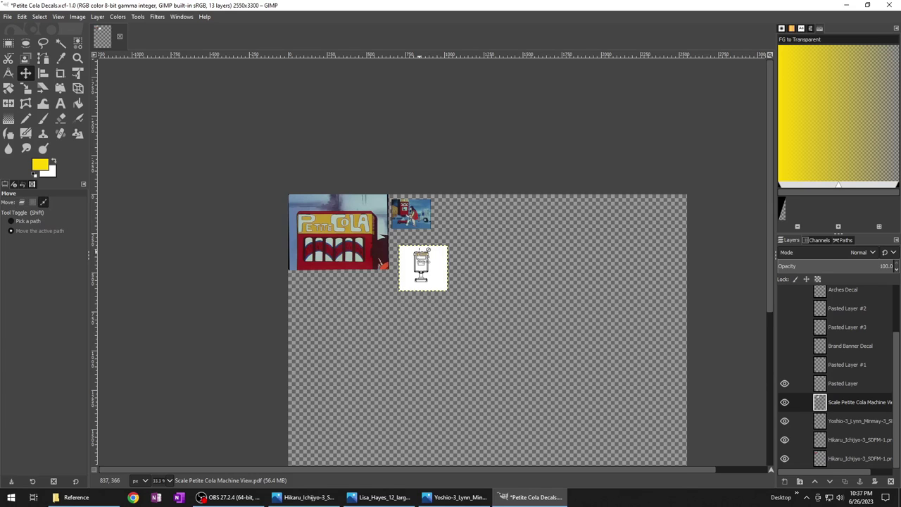
scroll(429, 251, "up", 3)
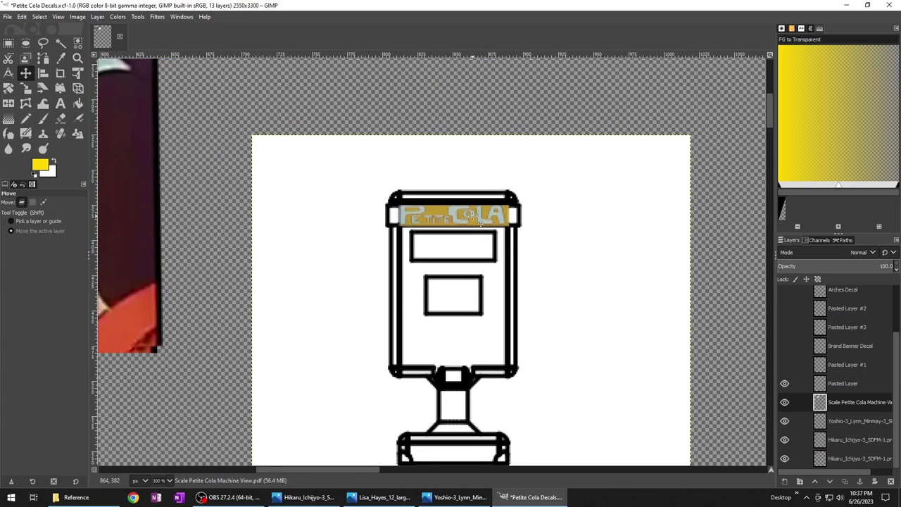
scroll(475, 233, "up", 2)
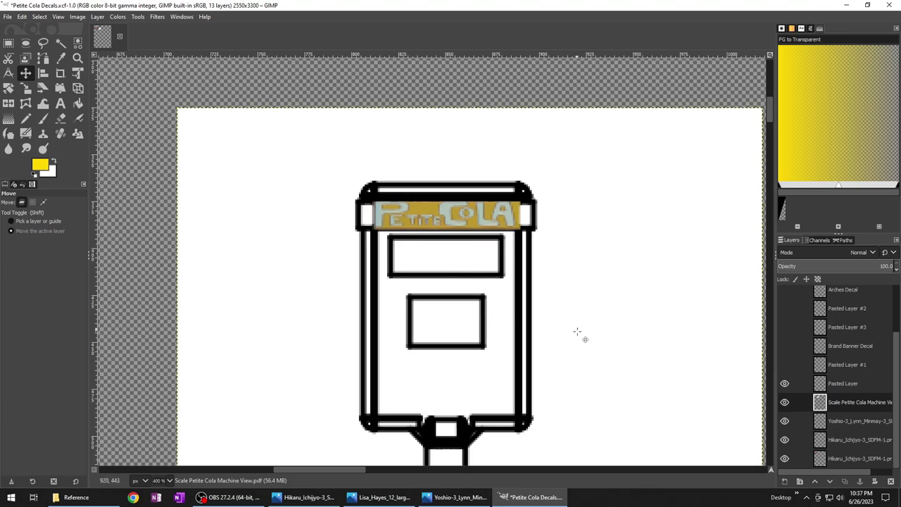
left_click(786, 364)
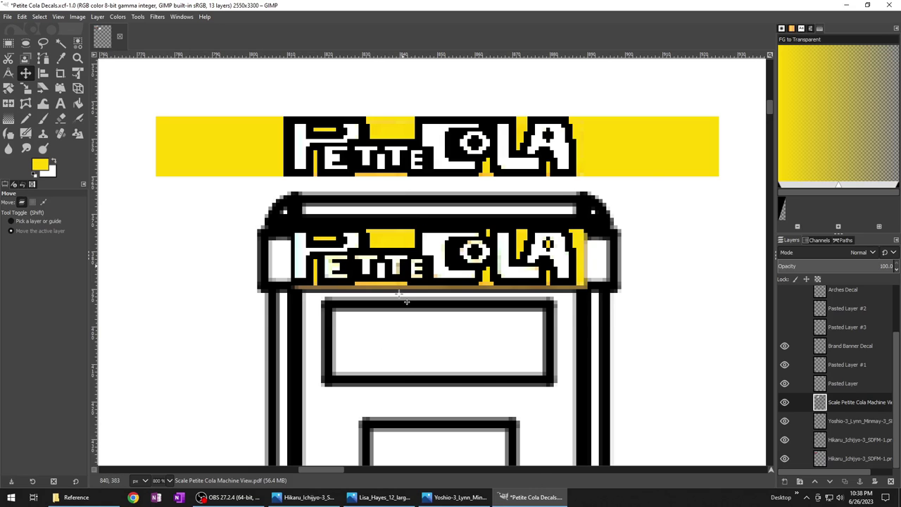
Step: Examine the pixel-drawn banners on the scale drawing at close range and at whole-canvas size
scroll(629, 285, "down", 1)
scroll(644, 266, "down", 1)
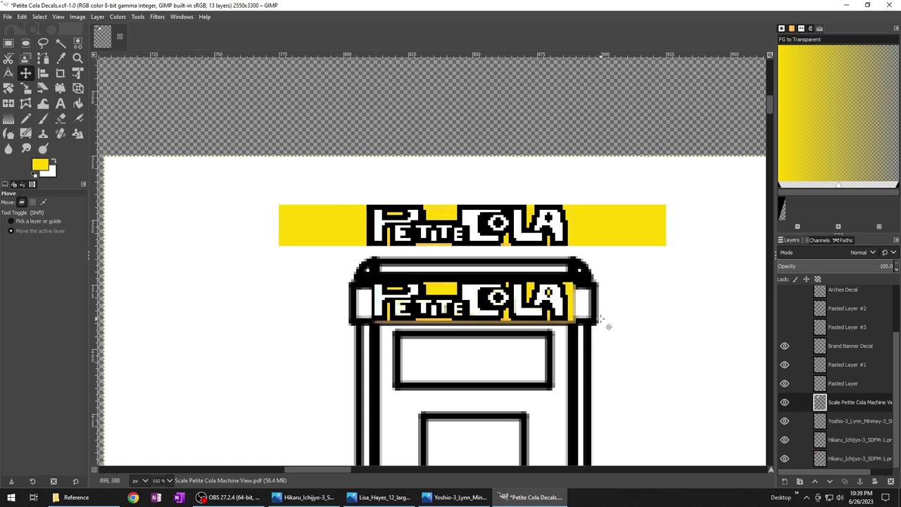
scroll(602, 320, "down", 7, "ctrl")
left_click_drag(619, 335, 483, 296)
scroll(483, 296, "down", 2, "ctrl")
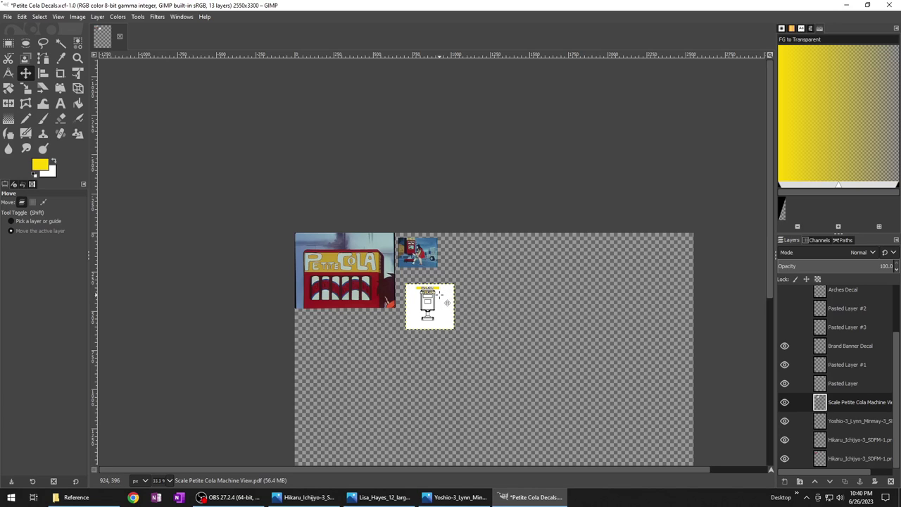
scroll(439, 294, "up", 2, "ctrl")
scroll(359, 253, "down", 2, "ctrl")
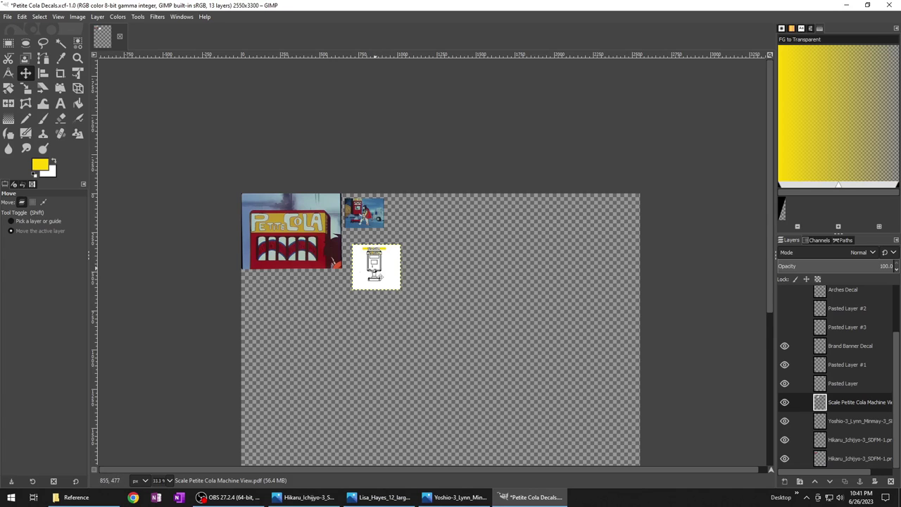
scroll(357, 263, "up", 5)
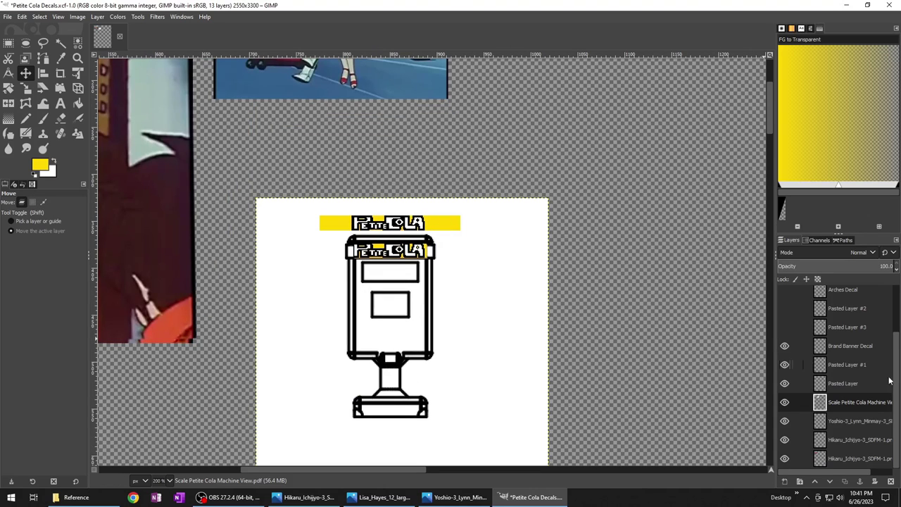
Step: Show Pasted Layer #3 and Pasted Layer #2 with the arches artwork in the scale drawing's upper front panel
scroll(881, 399, "up", 2)
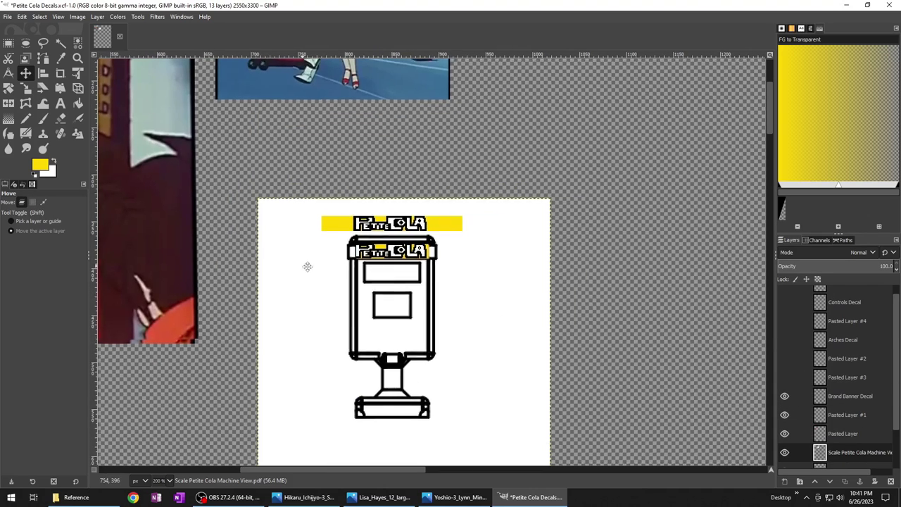
scroll(306, 264, "up", 3)
scroll(422, 281, "left", 8)
scroll(473, 294, "left", 3)
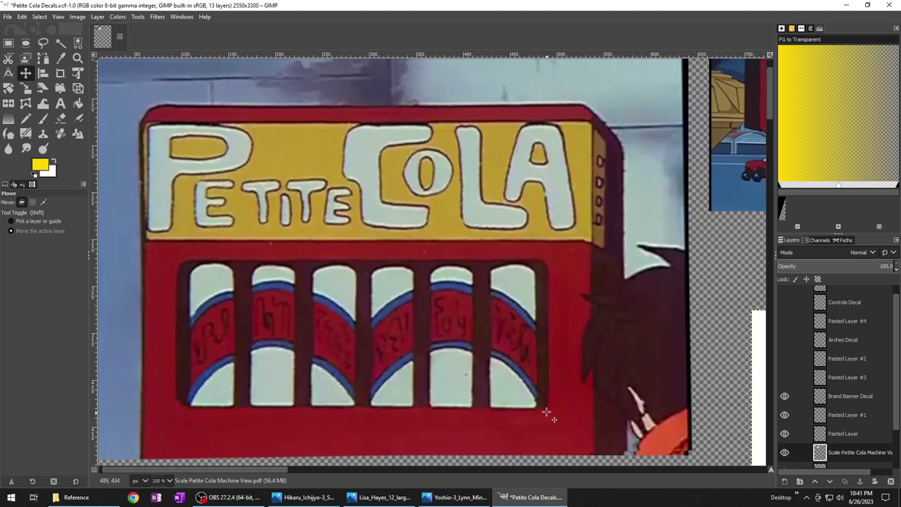
scroll(599, 342, "right", 10)
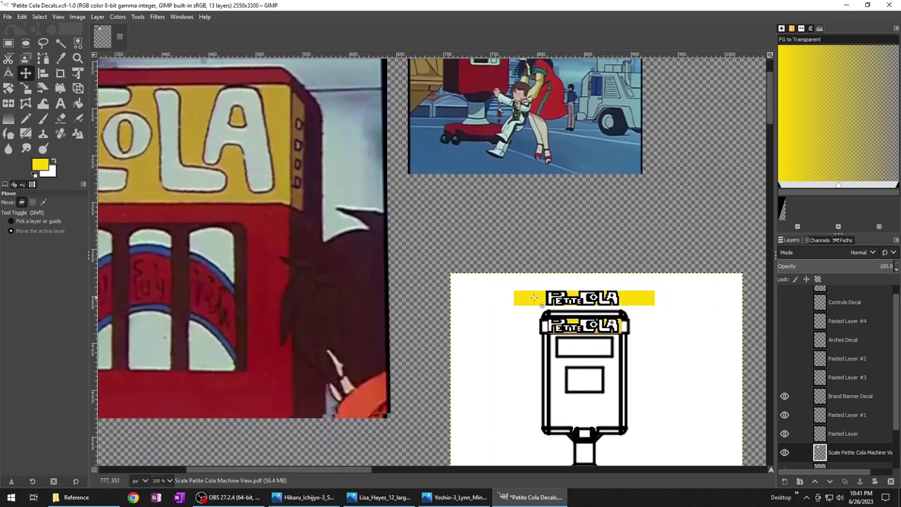
scroll(474, 303, "down", 2)
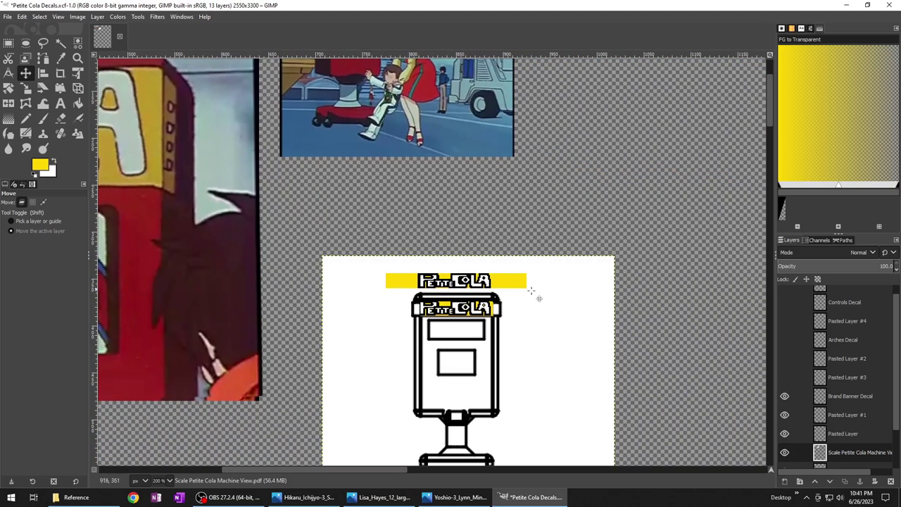
left_click(785, 378)
scroll(453, 345, "up", 2)
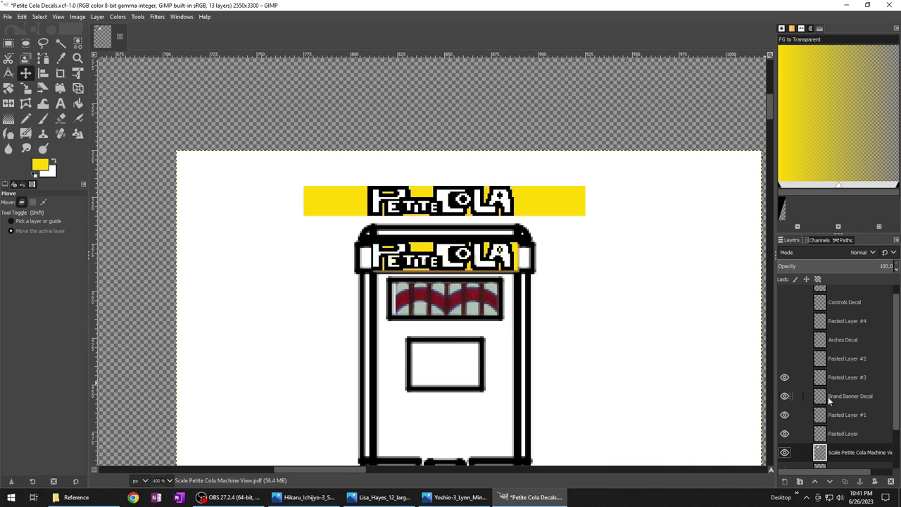
left_click(784, 359)
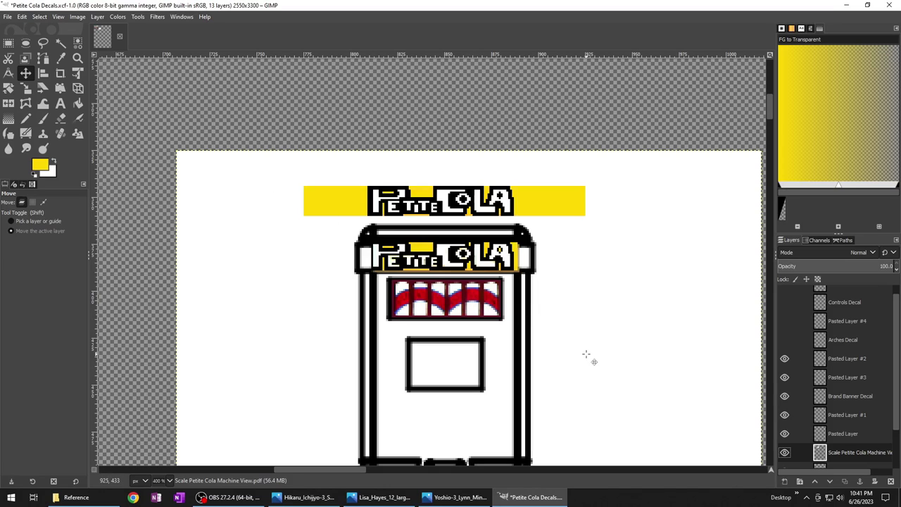
Step: Compare the arches artwork with and without the Arches Decal layer, leaving that layer shown
left_click(785, 340)
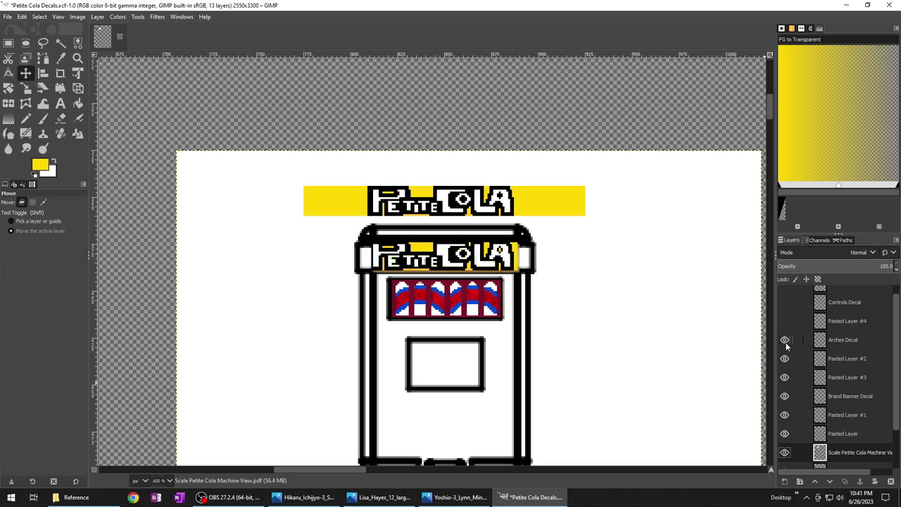
left_click(785, 340)
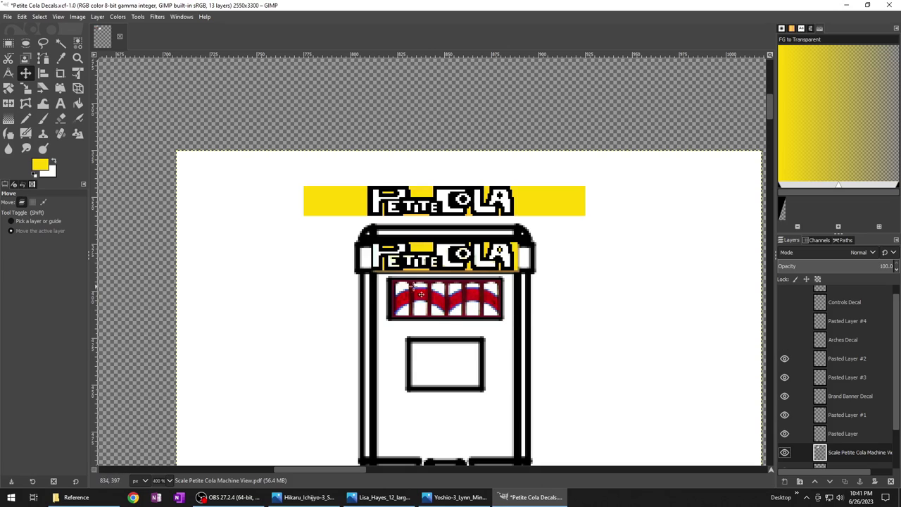
left_click(783, 342)
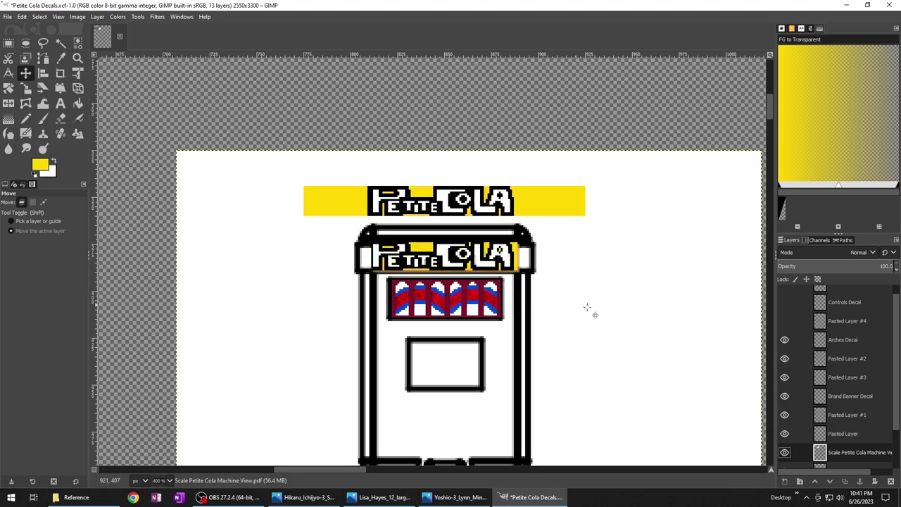
left_click(785, 340)
left_click(785, 340)
left_click(784, 341)
left_click(784, 341)
Step: Show Pasted Layer #4 with the controls panel image in the lower front panel of the scale drawing
scroll(564, 328, "down", 1)
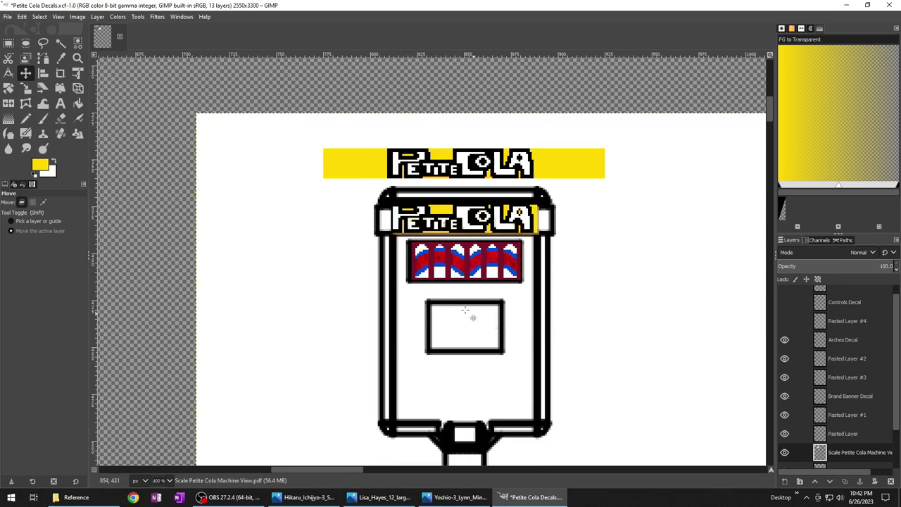
left_click(784, 321)
scroll(527, 337, "up", 1)
scroll(563, 341, "left", 2)
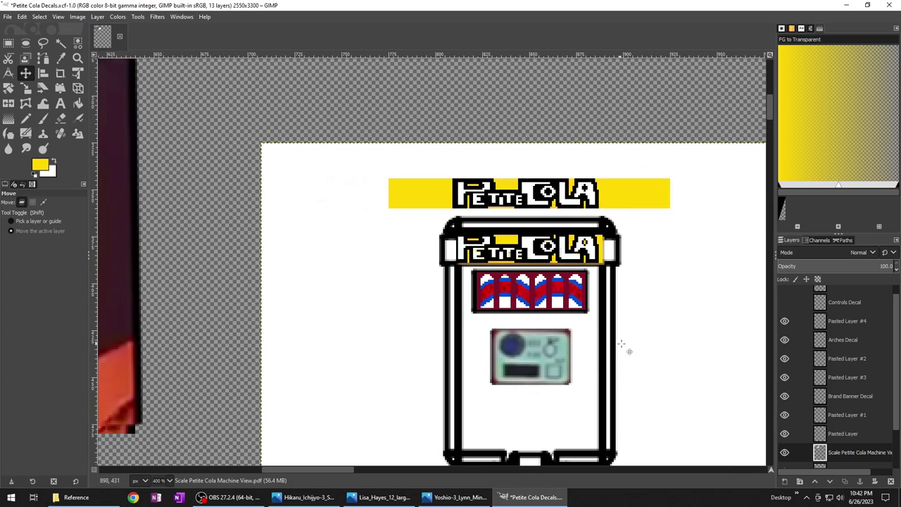
Step: Compare the controls panel image on the scale drawing with the vending machine's controls in the smaller reference still
scroll(630, 354, "up", 15)
scroll(527, 334, "left", 4)
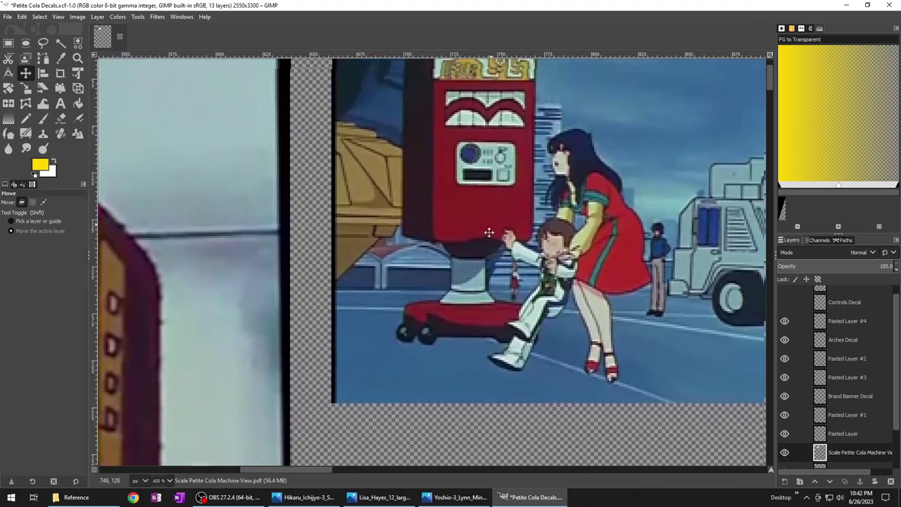
scroll(507, 250, "down", 17)
scroll(507, 251, "right", 8)
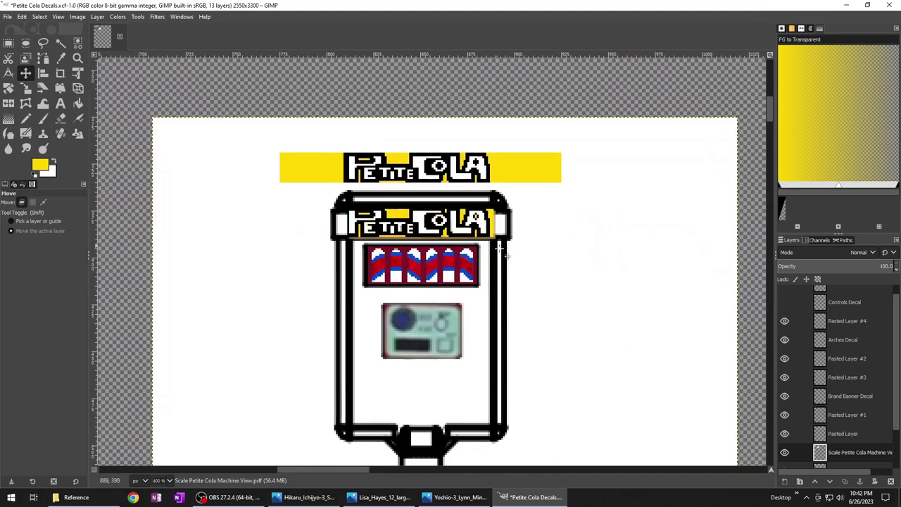
scroll(491, 275, "up", 15)
scroll(465, 307, "left", 4)
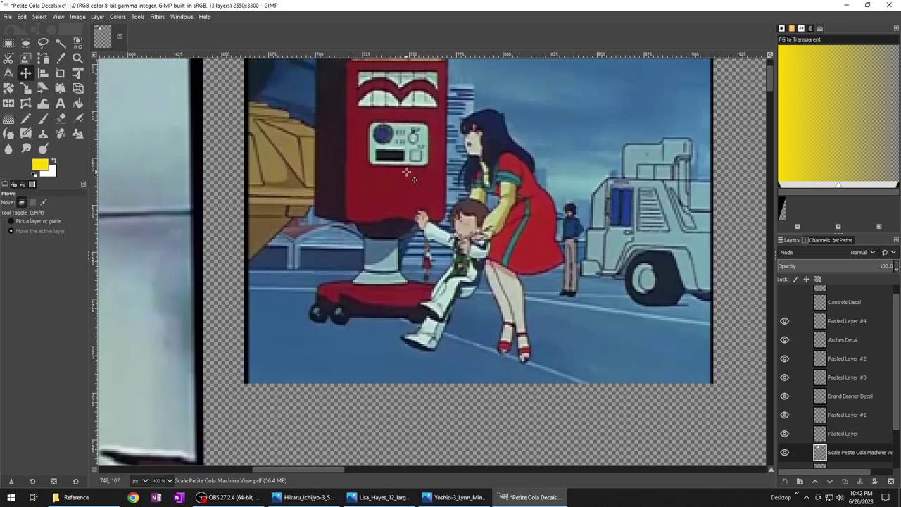
scroll(437, 212, "down", 4)
scroll(486, 218, "up", 1)
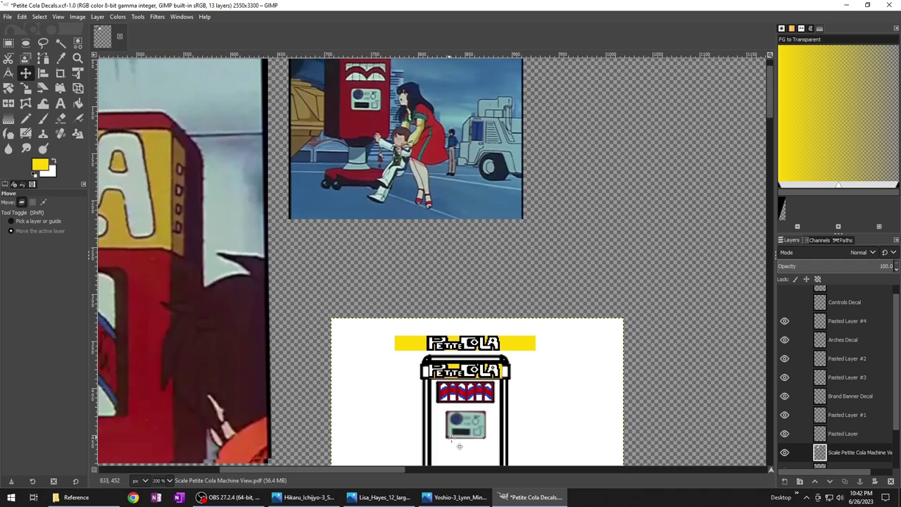
scroll(507, 431, "up", 3)
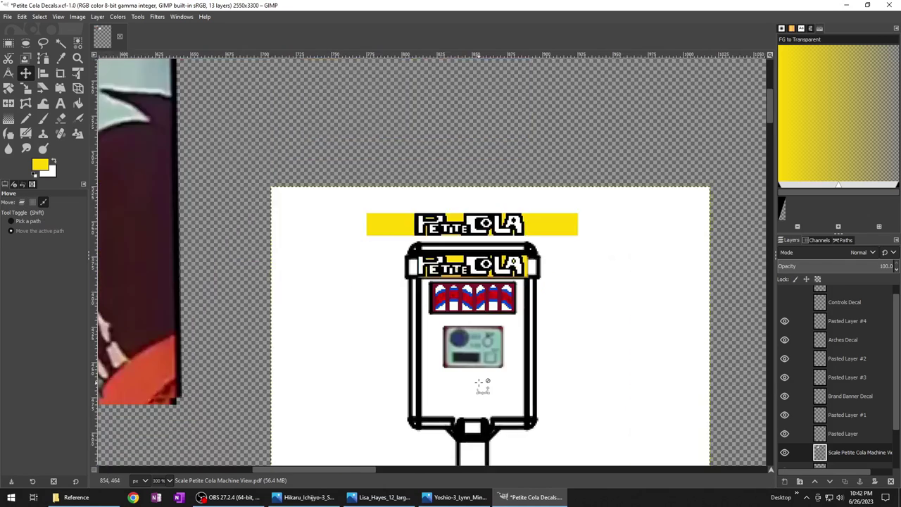
scroll(493, 316, "down", 1)
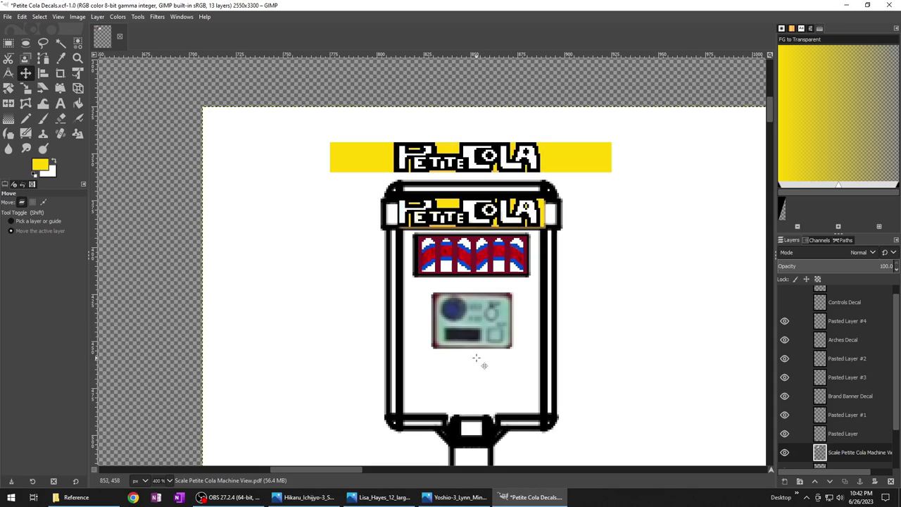
scroll(482, 351, "up", 1)
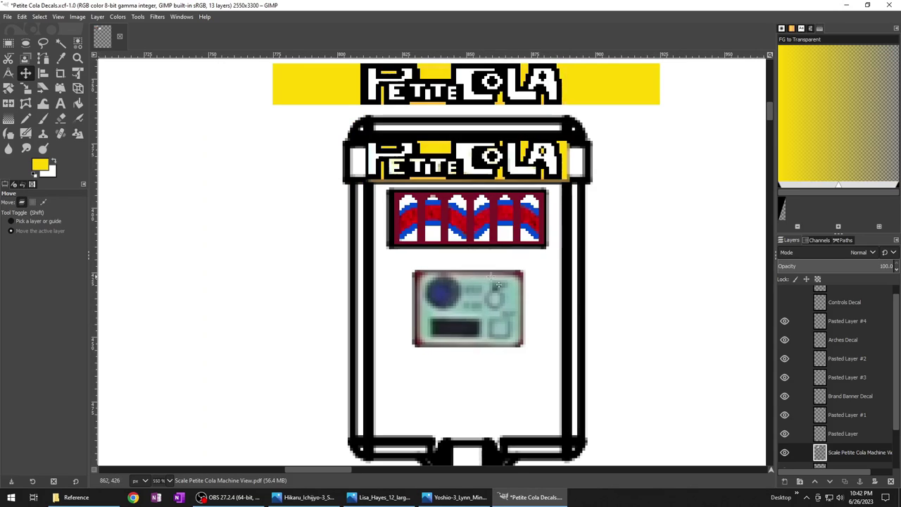
Step: Show the Controls Decal layer over the controls panel image and compare the panel with and without it, leaving it shown
scroll(808, 387, "up", 1)
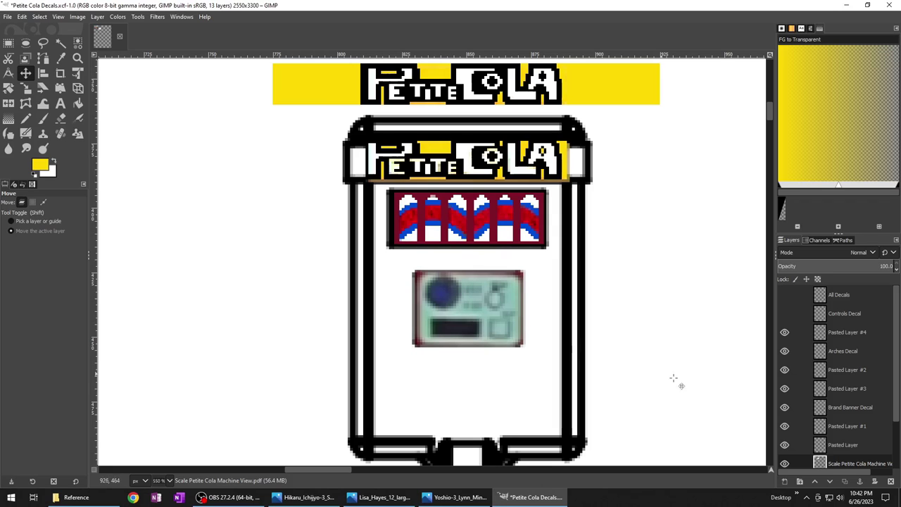
left_click(782, 314)
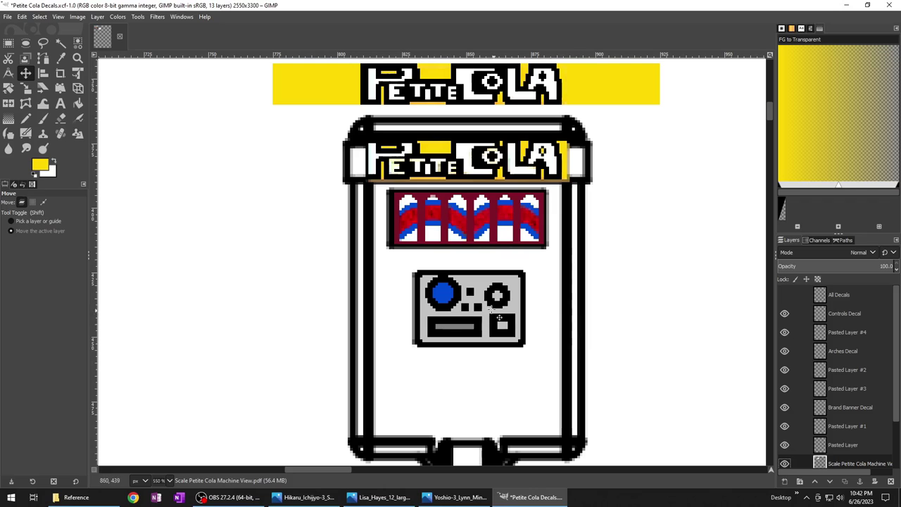
left_click(783, 314)
left_click(783, 314)
Step: Examine the banner, arches and controls decals together on the scale drawing, from whole-canvas width to close range
scroll(518, 368, "down", 6)
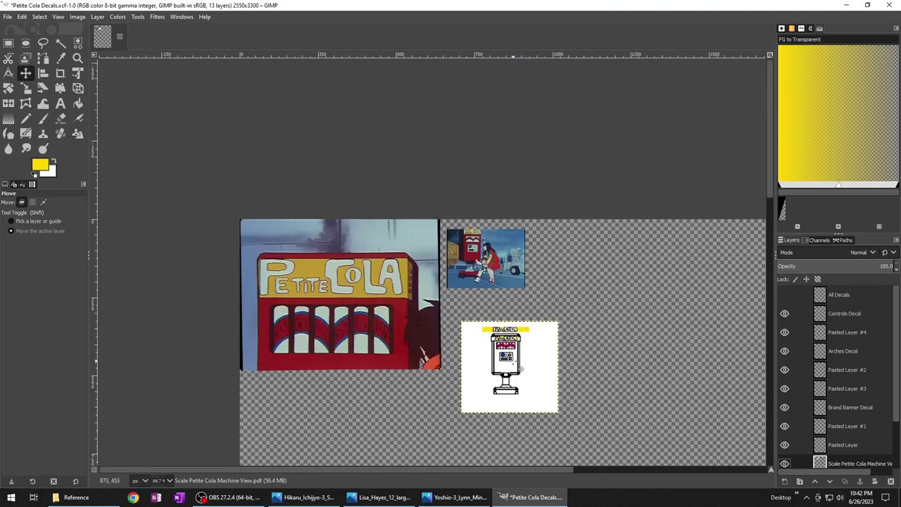
scroll(522, 368, "down", 1)
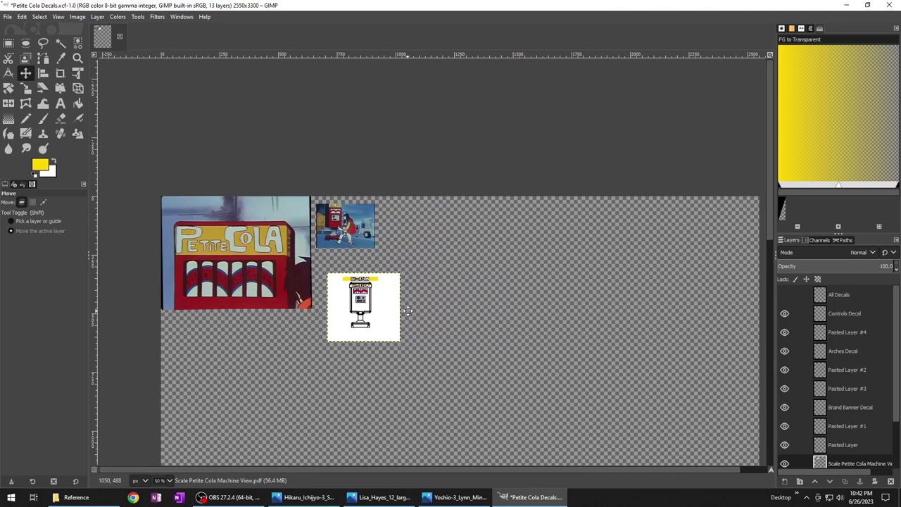
scroll(383, 314, "down", 1)
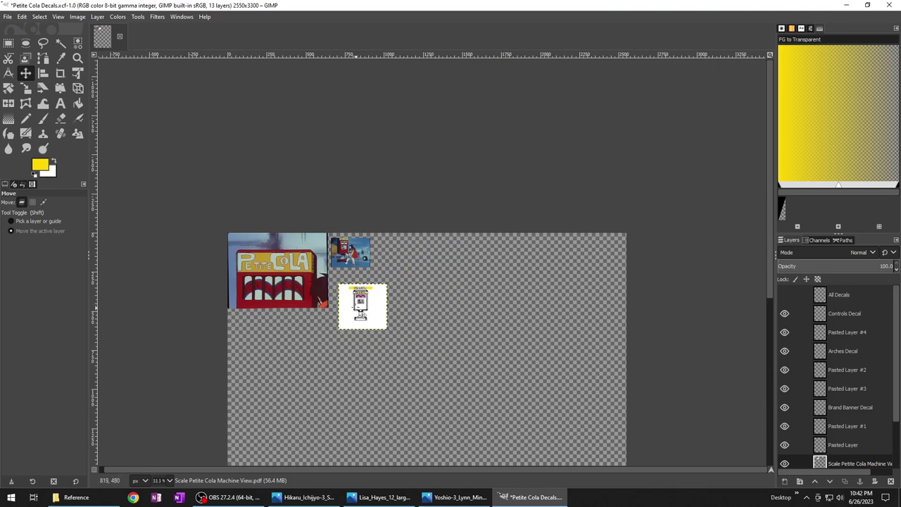
scroll(357, 303, "up", 1)
scroll(359, 308, "up", 8)
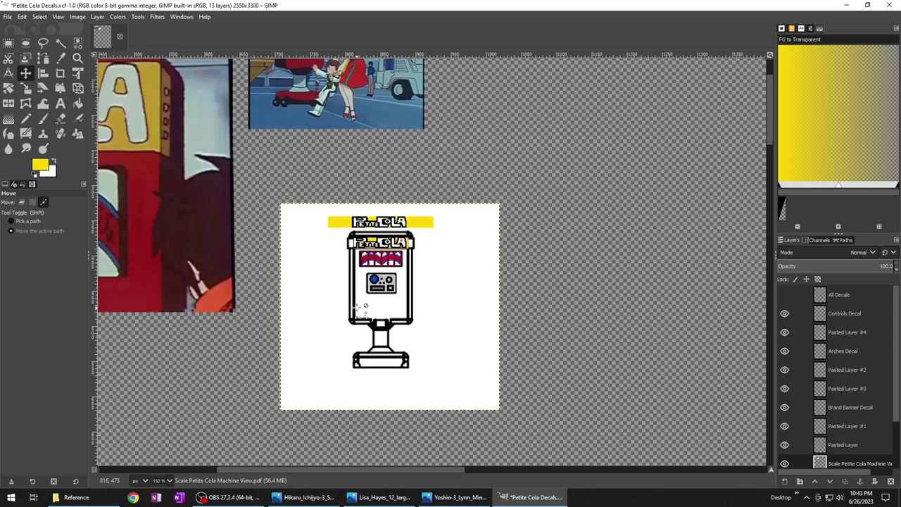
scroll(448, 319, "down", 1)
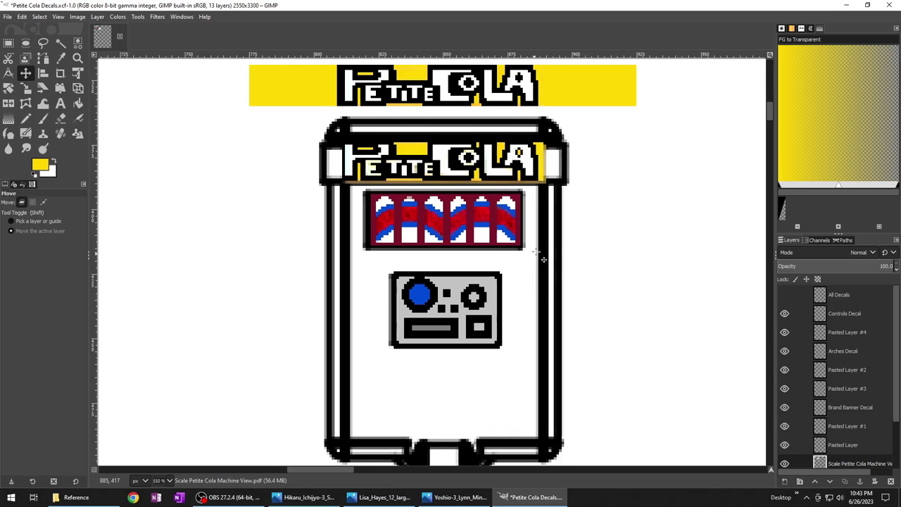
scroll(530, 296, "down", 2)
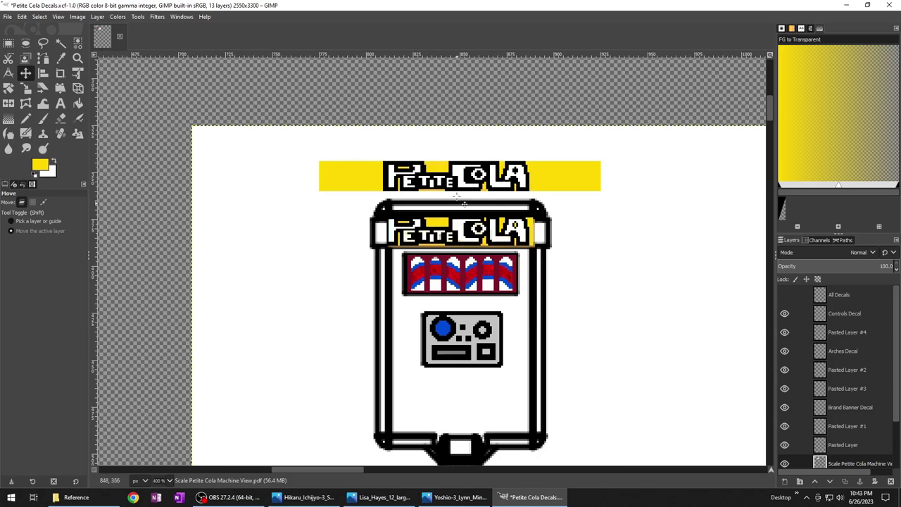